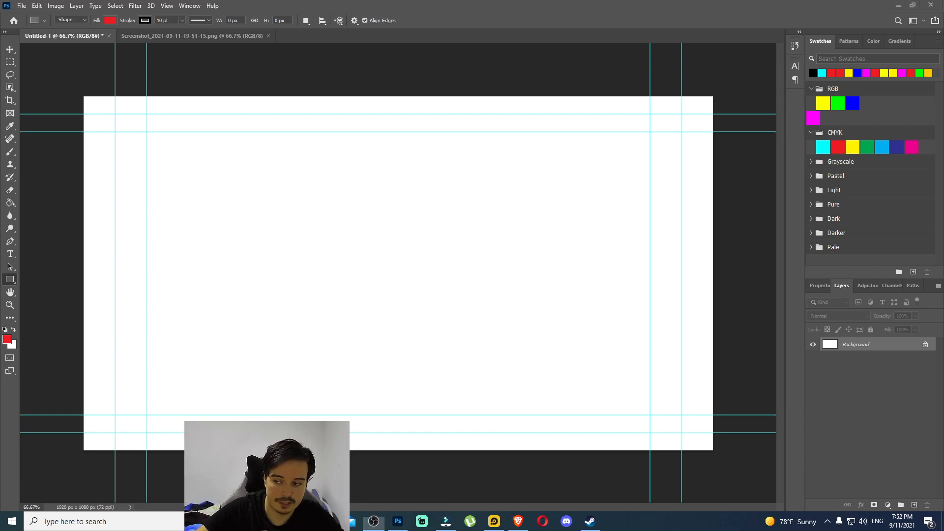
left_click_drag(288, 55, 943, 275)
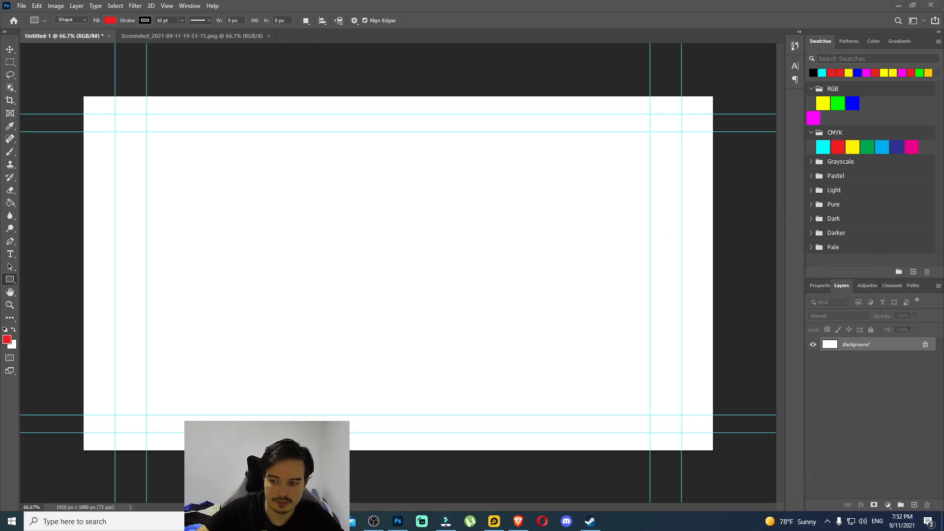
left_click(268, 36)
left_click_drag(943, 39, 218, 39)
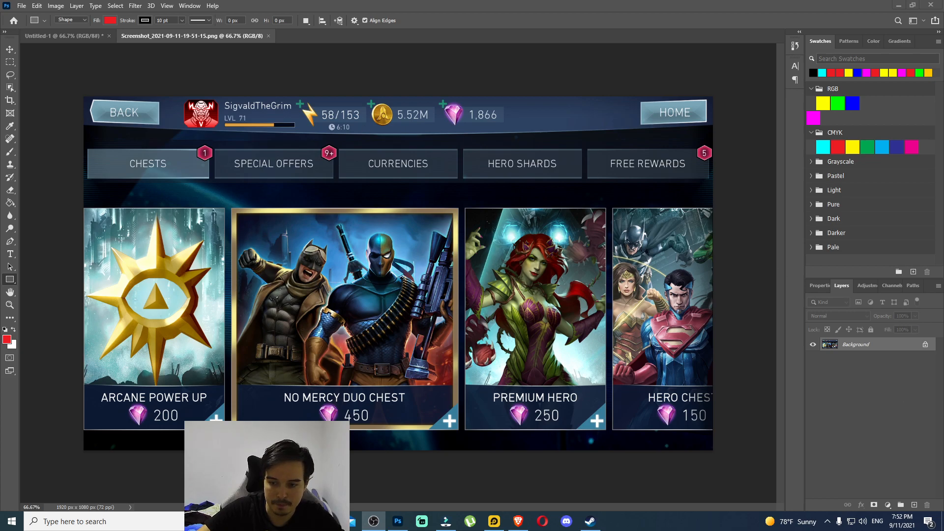
key("super+d")
key("super+d")
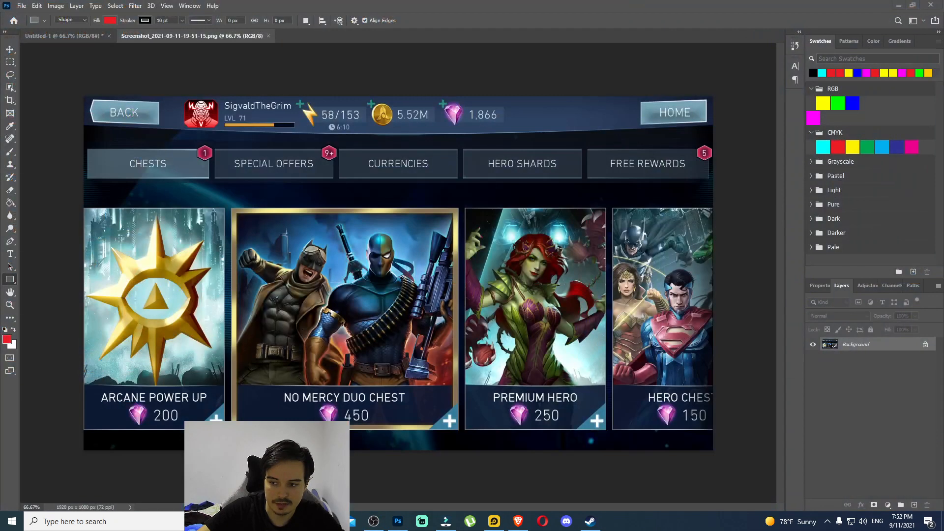
left_click_drag(441, 236, 387, 307)
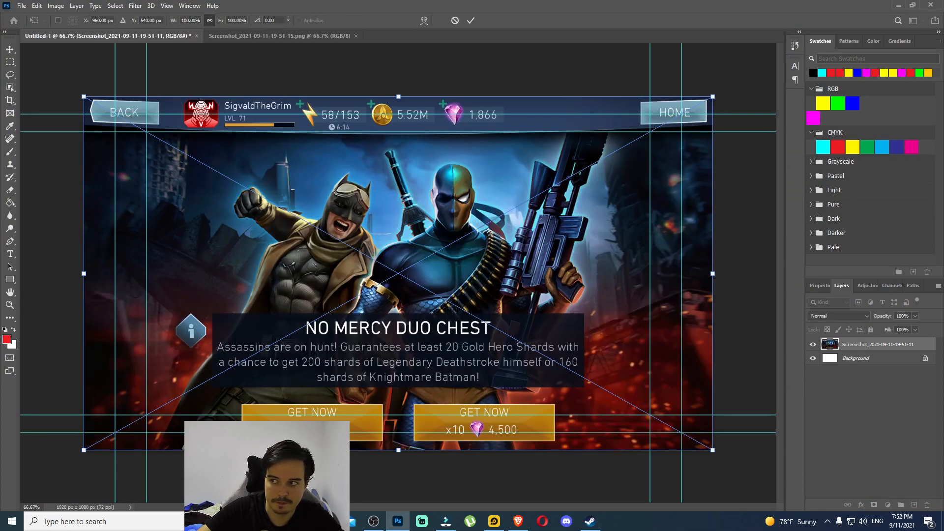
left_click_drag(397, 96, 443, 50)
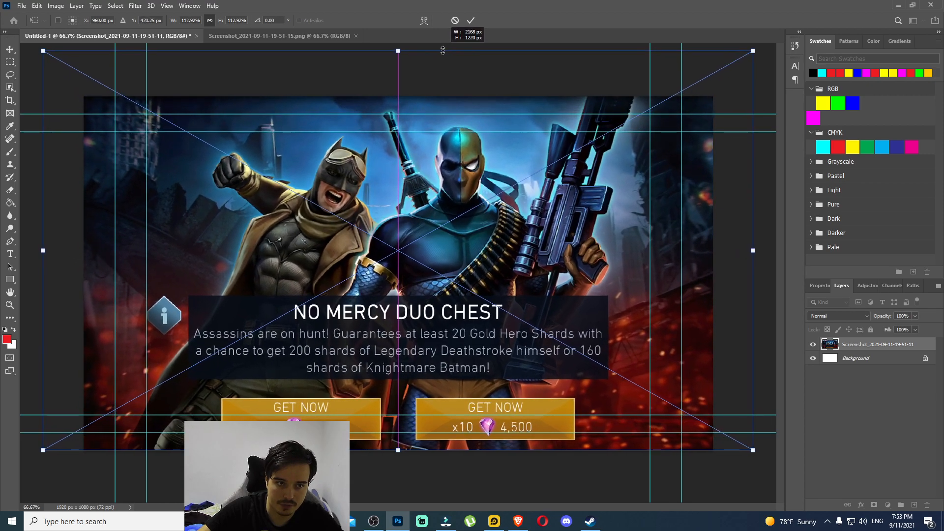
left_click(471, 20)
Draw a rectangle of about 2114 × 1235 px covering the whole canvas and fill it with black
key("u")
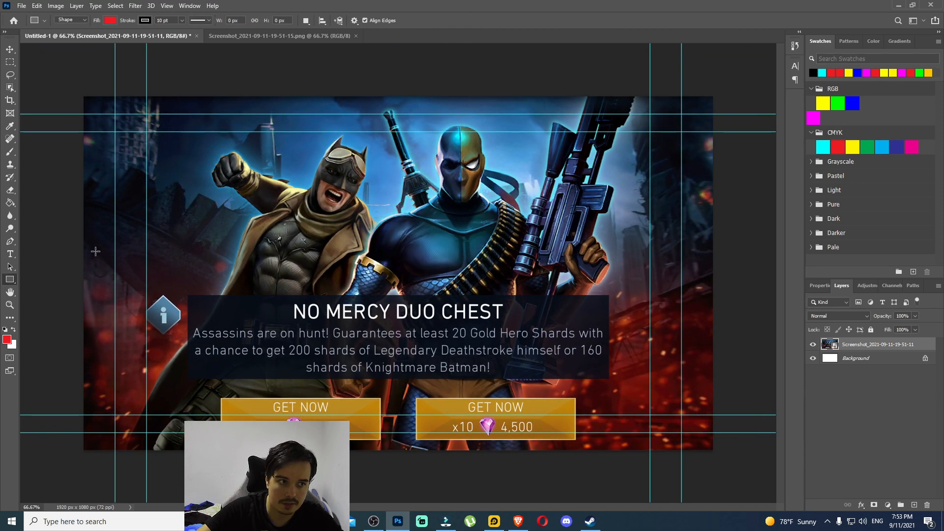
left_click_drag(64, 79, 757, 483)
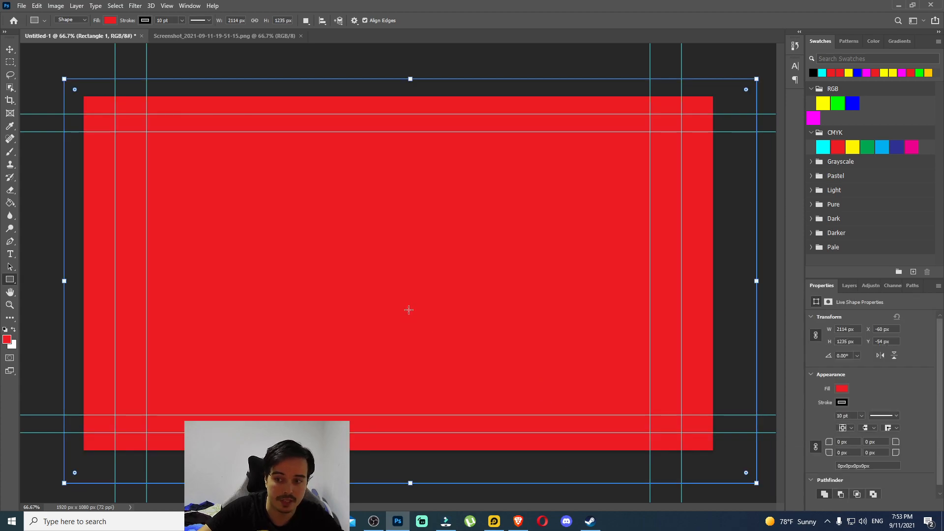
left_click(110, 21)
left_click(49, 73)
key("Return")
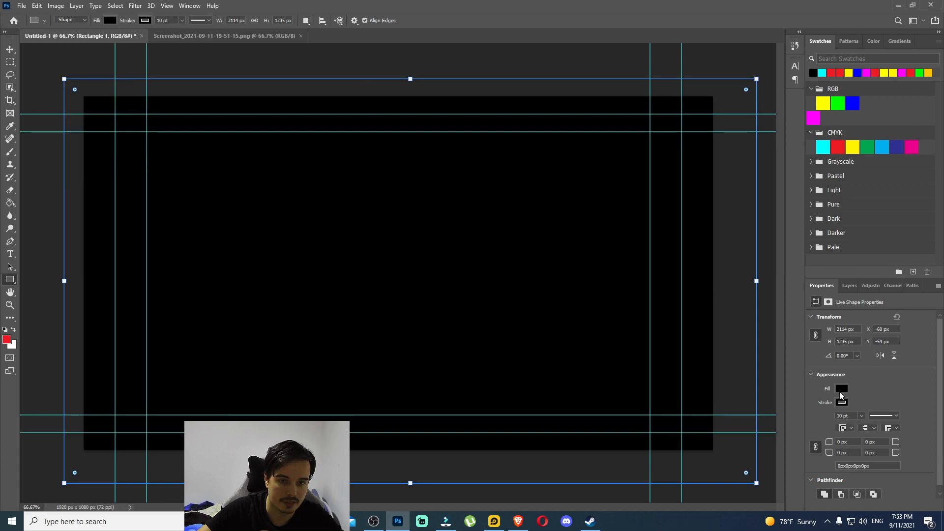
Set the opacity of the canvas-covering black rectangle layer to 50% to darken the background image
left_click(849, 285)
left_click(914, 317)
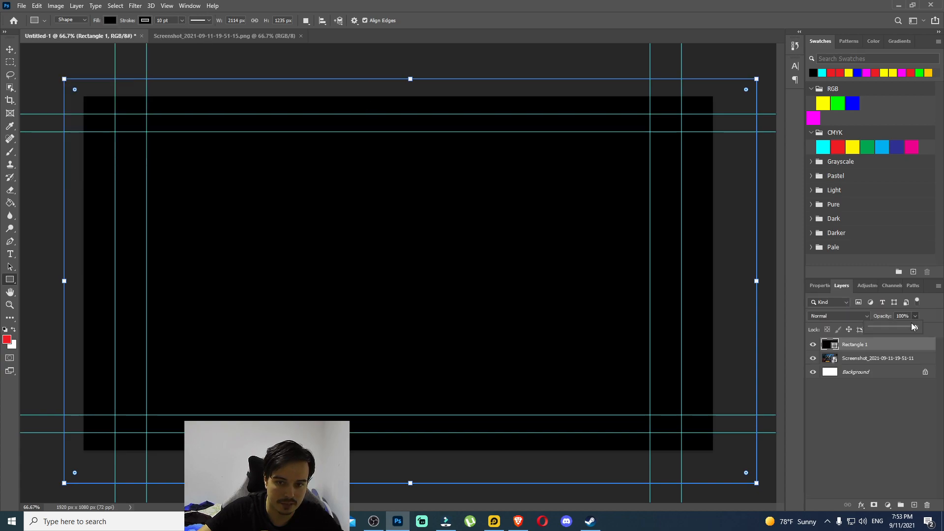
left_click_drag(884, 333, 891, 331)
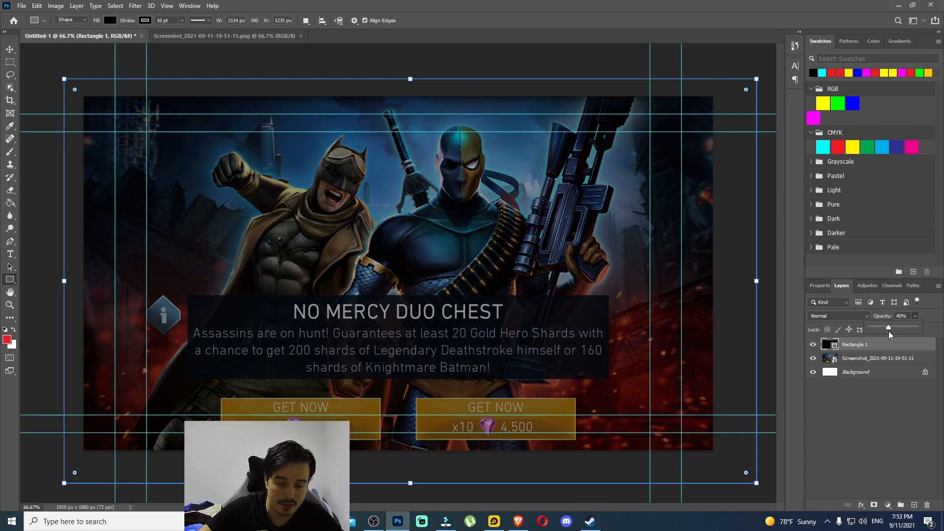
left_click(10, 49)
left_click(44, 55)
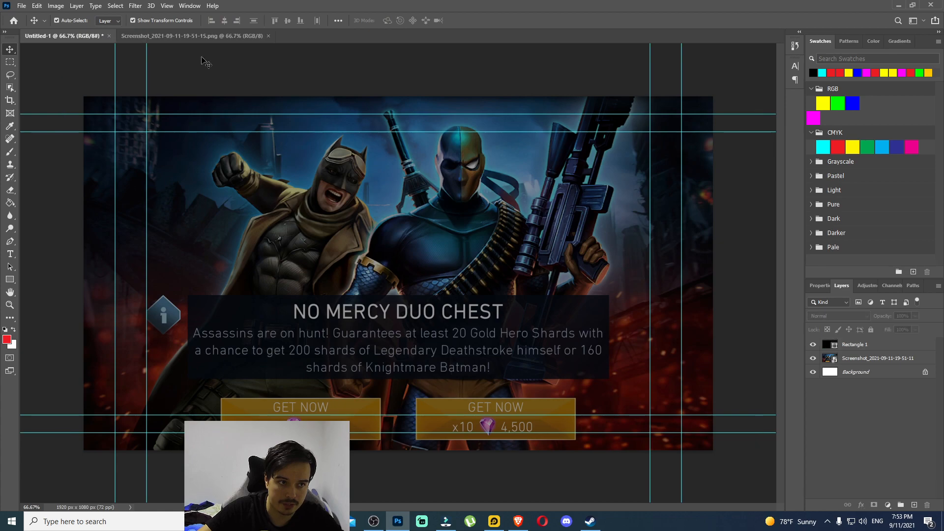
left_click(177, 40)
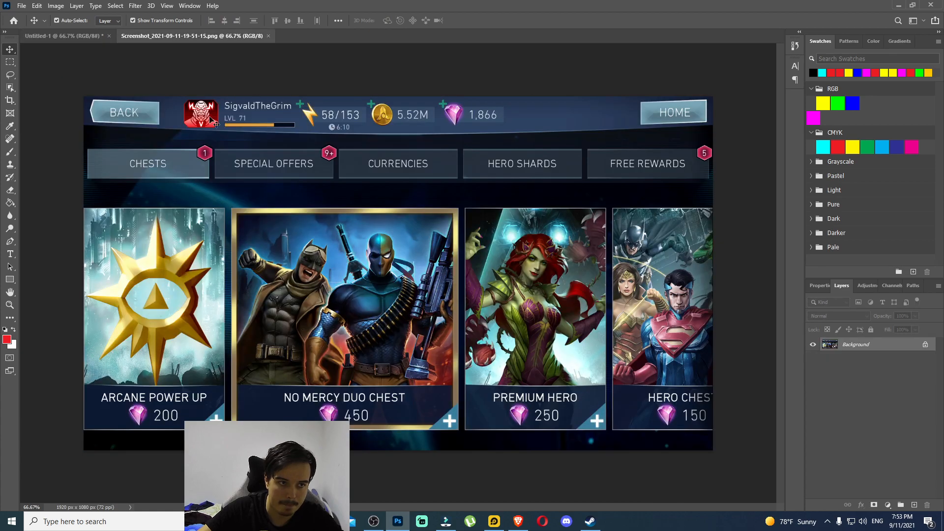
left_click(61, 37)
left_click(885, 345)
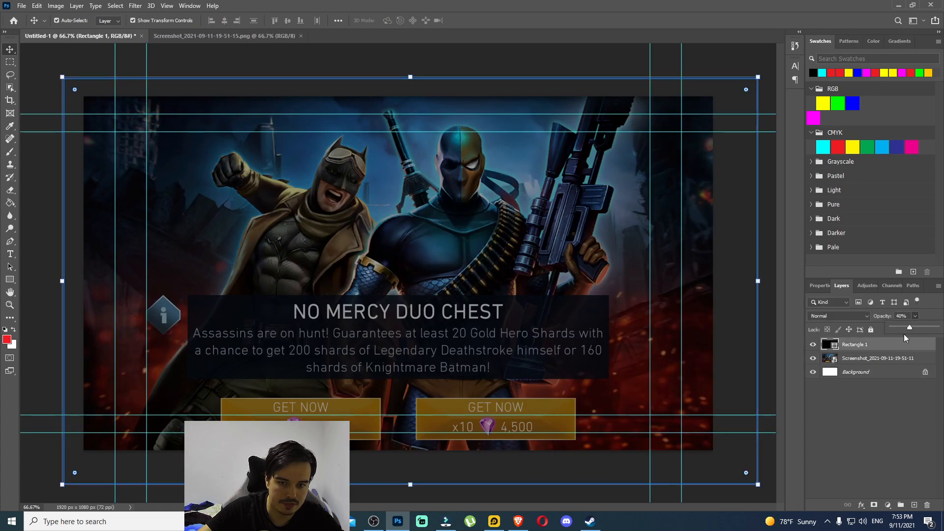
left_click_drag(922, 328, 915, 332)
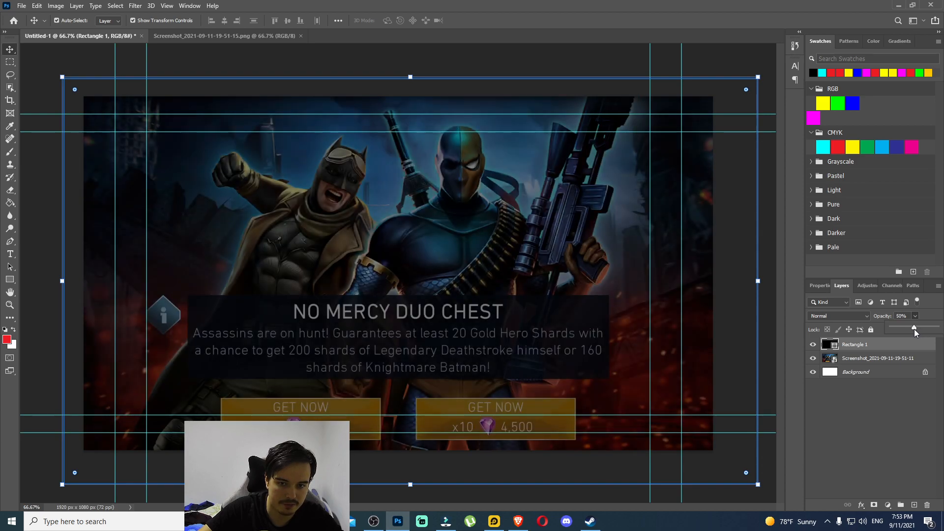
Copy the gold-framed No Mercy Duo Chest card from the other screenshot into Untitled-1 and enlarge it to about 115%
left_click(187, 34)
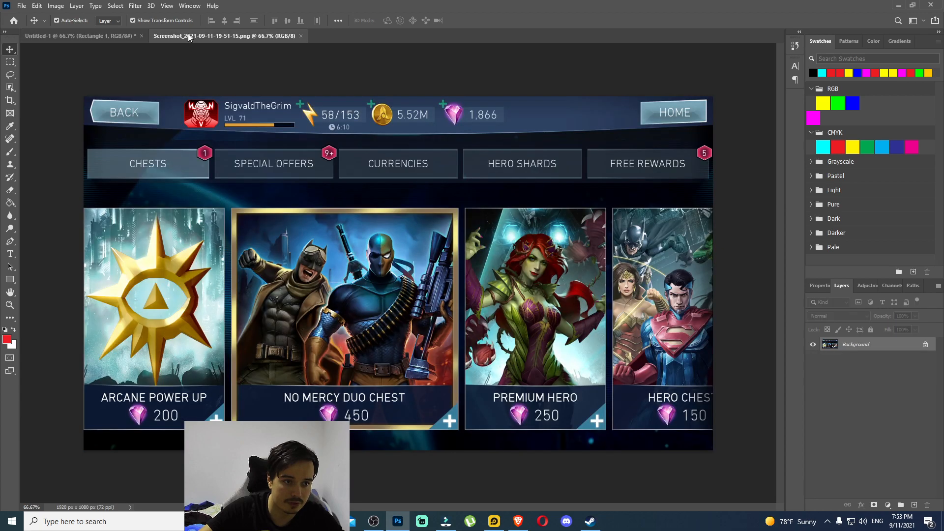
left_click(10, 62)
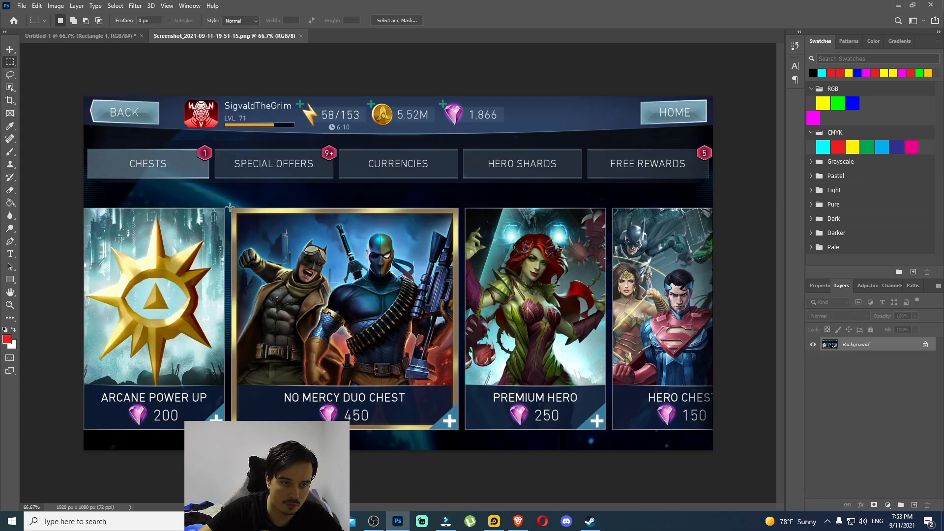
left_click_drag(231, 207, 459, 430)
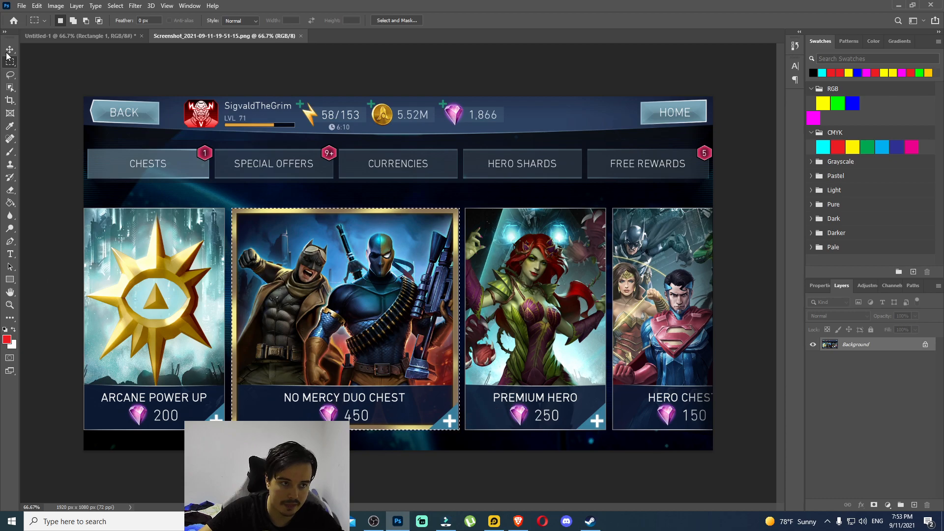
key("v")
left_click_drag(278, 276, 295, 342)
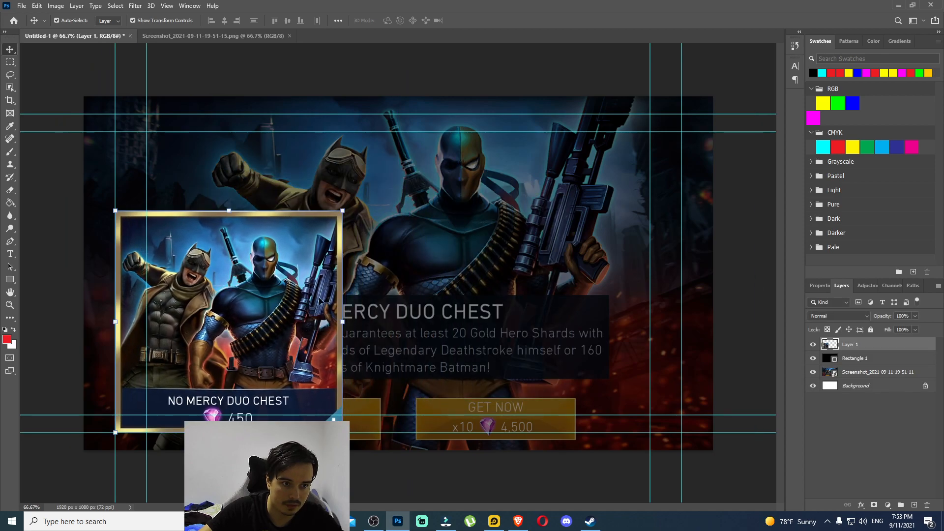
left_click_drag(342, 205, 375, 178)
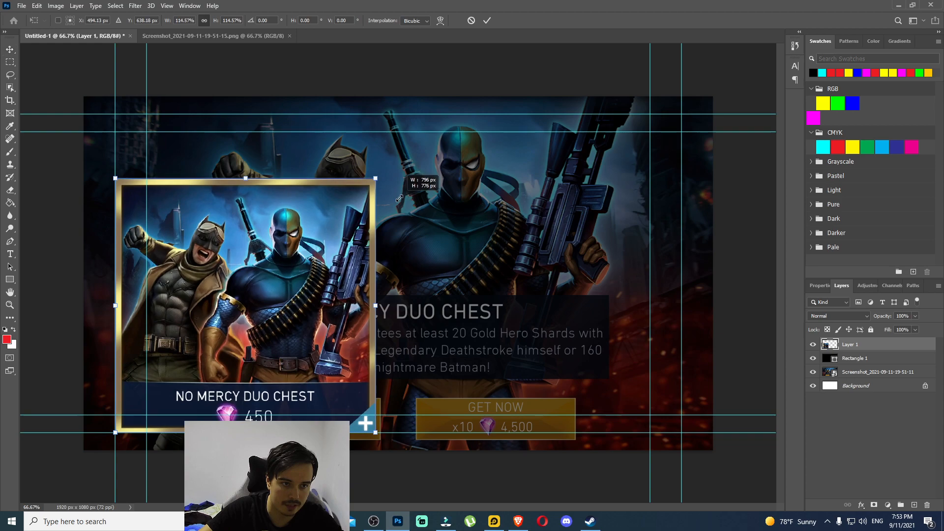
left_click(487, 20)
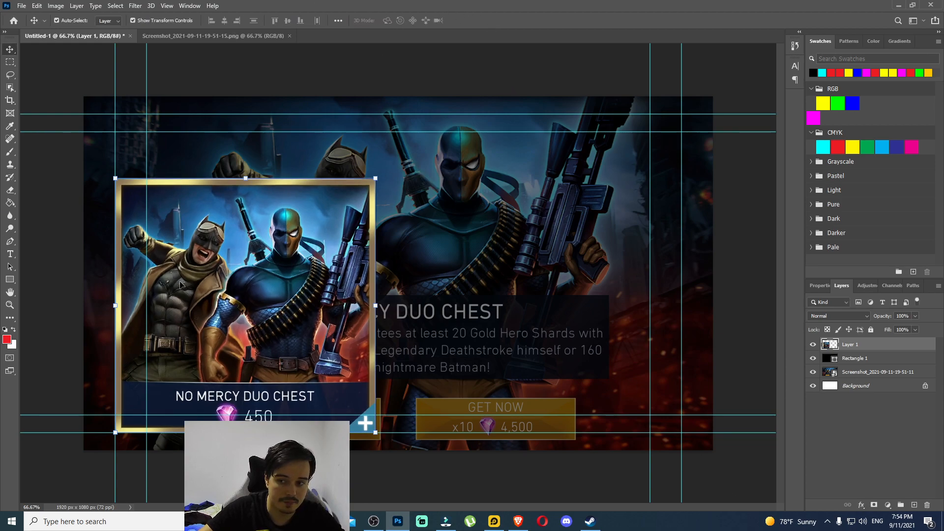
Add the yellow text "CHEST OPENING!" above the chest card in the MEDIO VINTAGE font
left_click(10, 254)
left_click(214, 143)
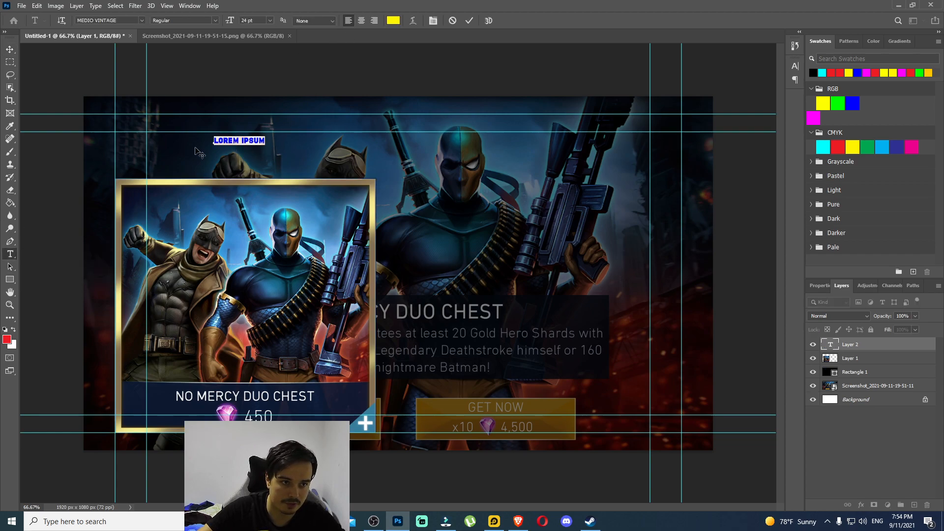
type("CHE")
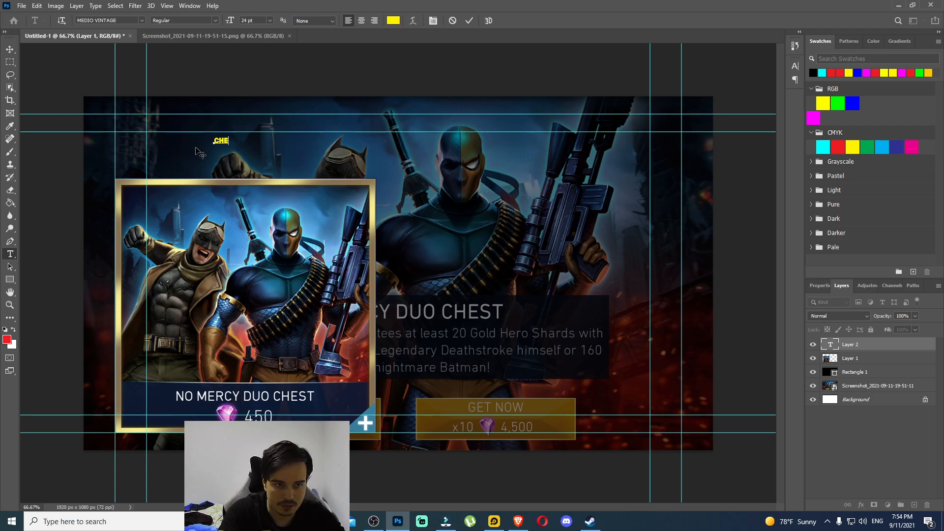
type("ST OPENING!")
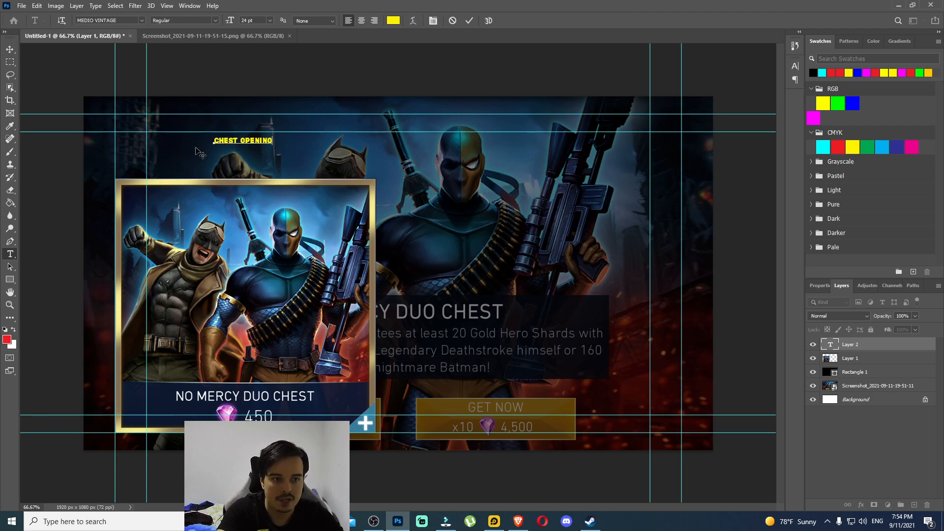
left_click(471, 24)
Scale the "CHEST OPENING!" text to about 777% and centre it horizontally along the upper edge of the canvas
key("ctrl+t")
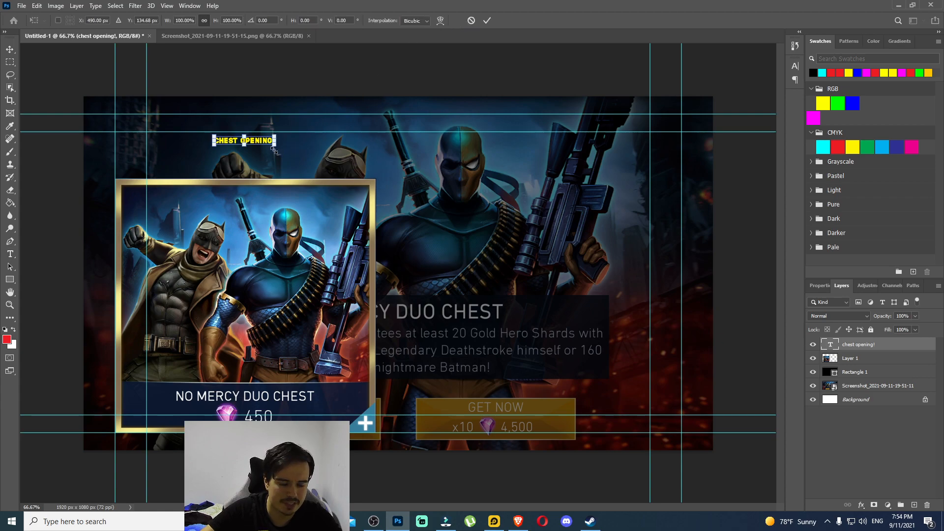
left_click_drag(274, 147, 681, 241)
left_click_drag(585, 180, 529, 150)
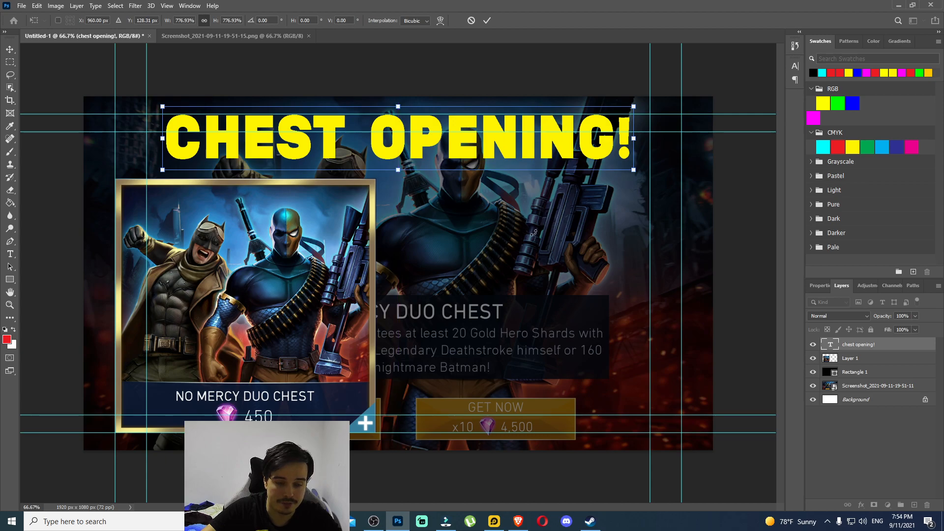
left_click(487, 21)
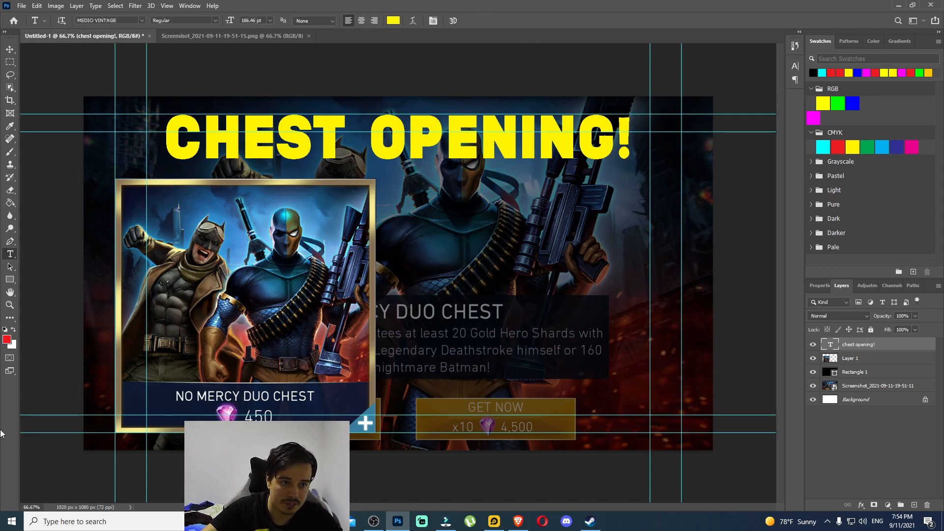
Draw a banner rectangle of about 2045 × 176 px across the title area and fill it with black
left_click(10, 280)
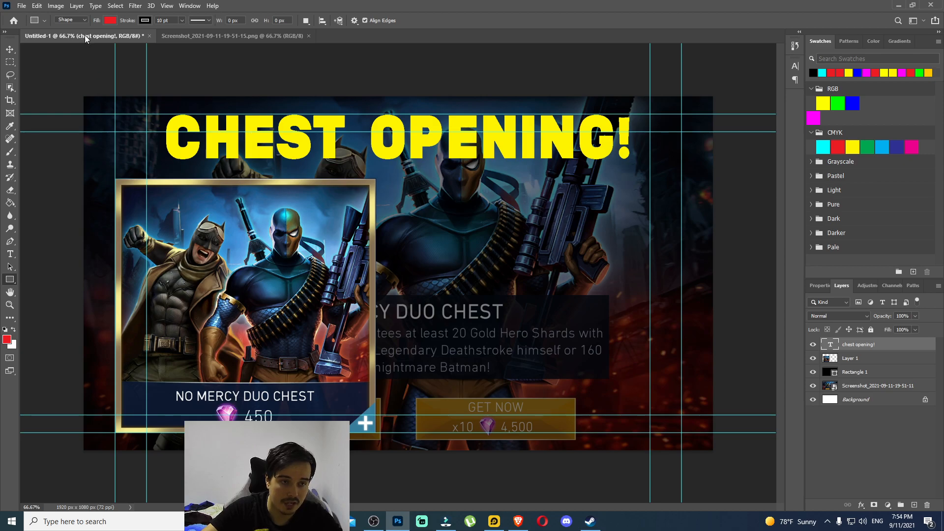
left_click_drag(78, 106, 747, 163)
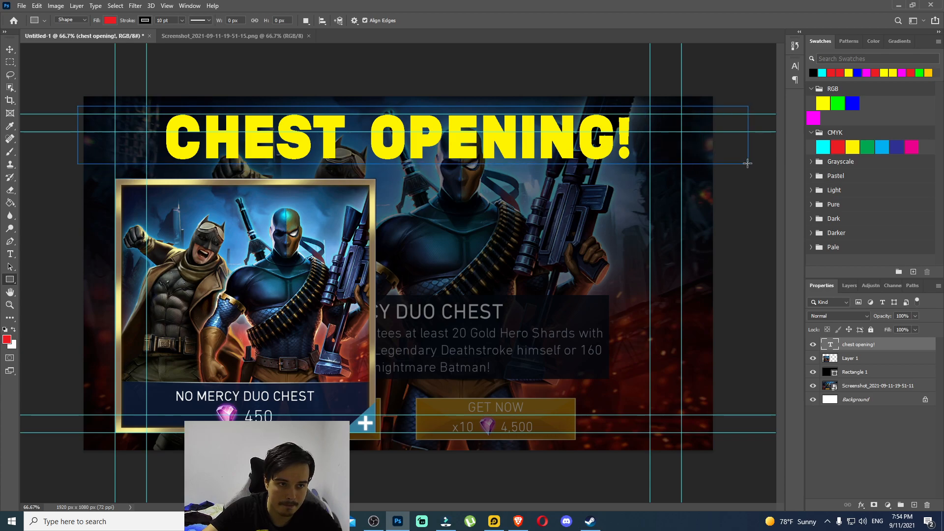
left_click(111, 20)
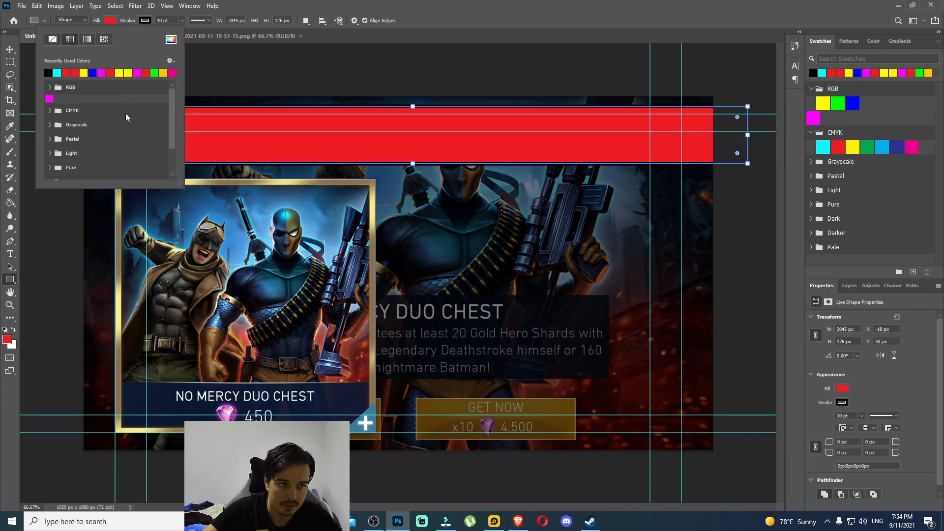
left_click(48, 72)
left_click(110, 21)
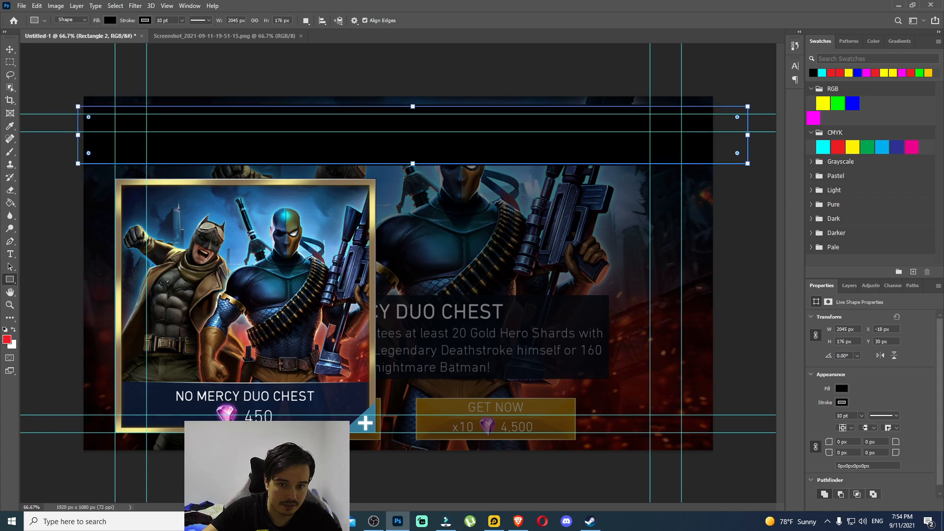
Move the black banner layer beneath the "CHEST OPENING!" text layer and set its opacity to 60%
left_click(848, 285)
left_click_drag(858, 344, 862, 365)
left_click(915, 315)
left_click_drag(910, 329, 900, 329)
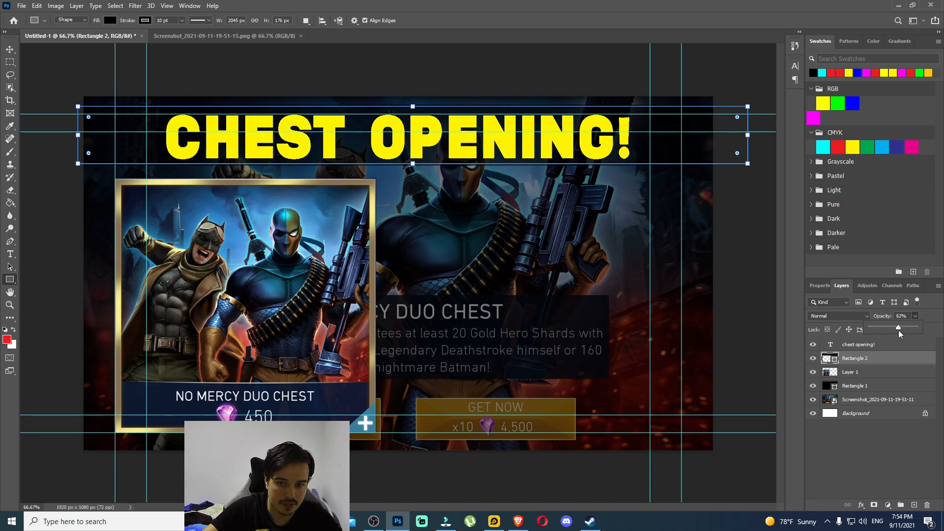
left_click(9, 50)
left_click(45, 59)
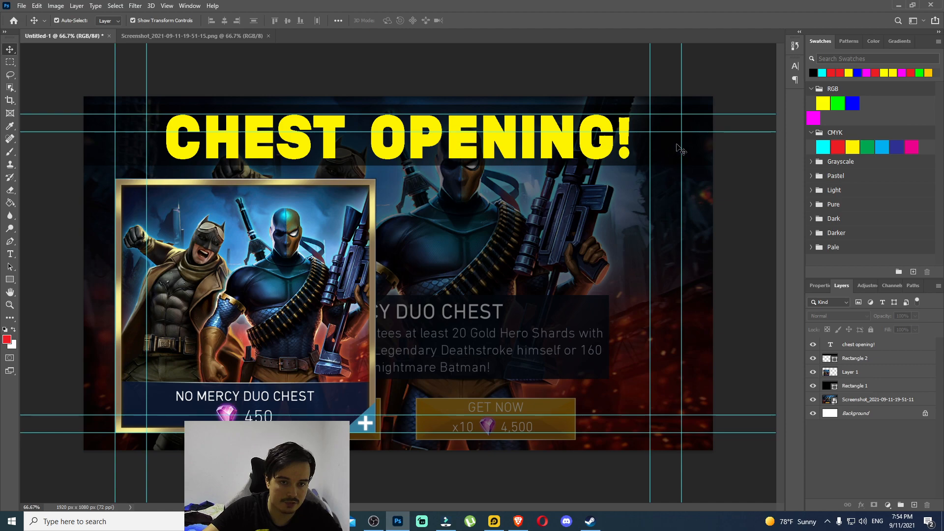
left_click(694, 148)
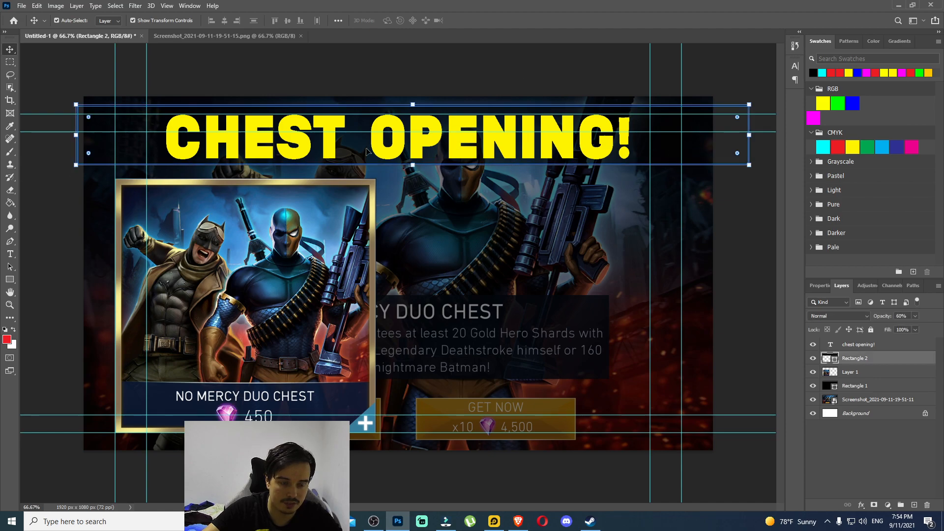
left_click(350, 81)
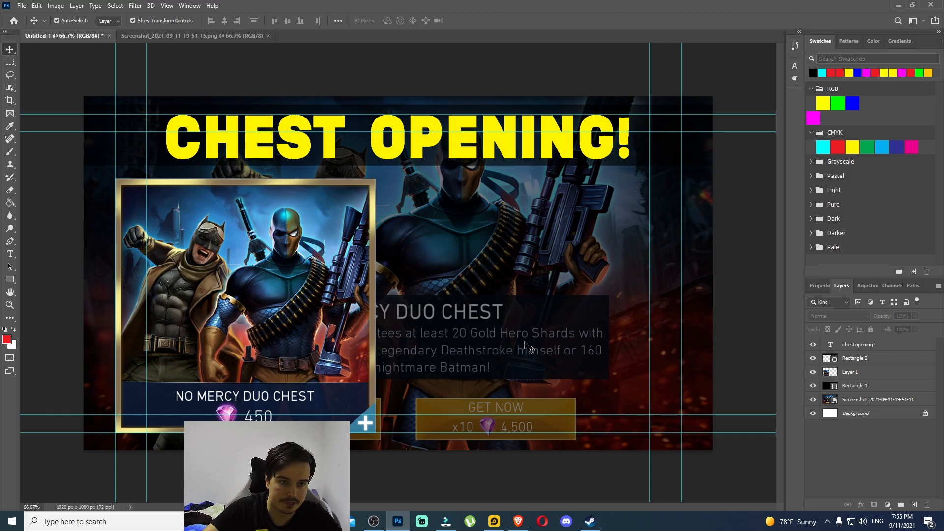
Add a cyan Outer Glow with 10% spread and 16 px size to the chest card layer
left_click(288, 338)
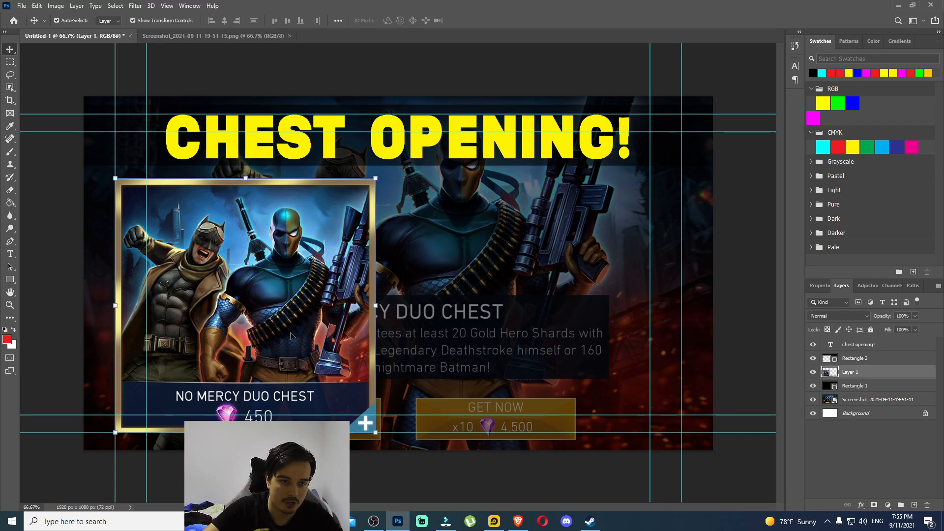
right_click(849, 375)
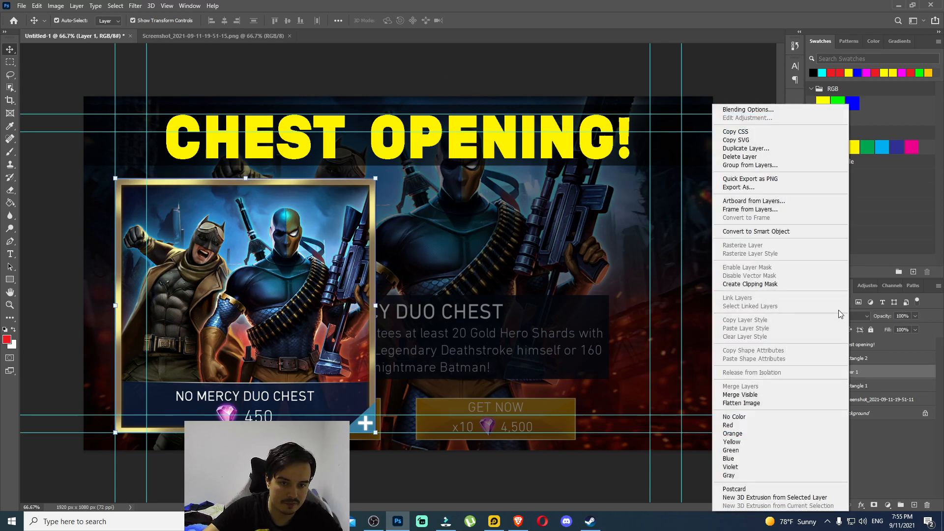
left_click(792, 113)
left_click(611, 404)
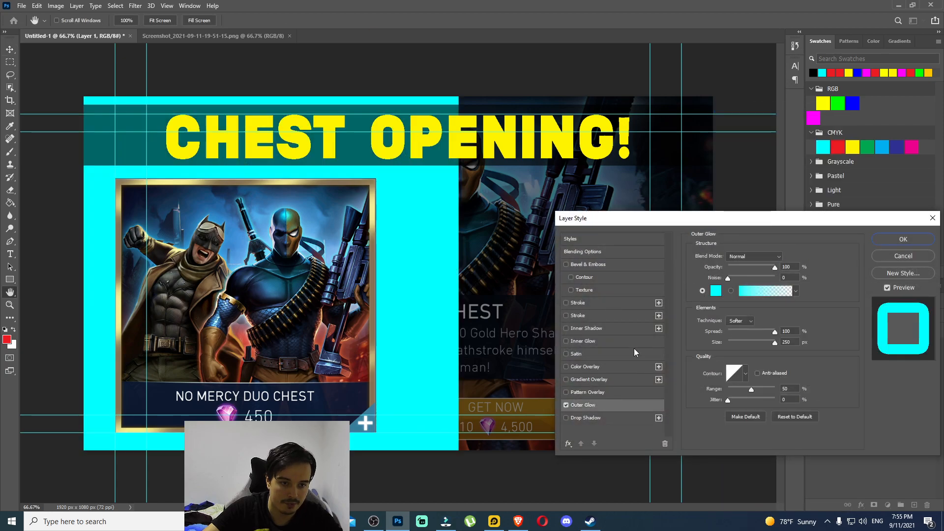
left_click_drag(775, 333, 734, 340)
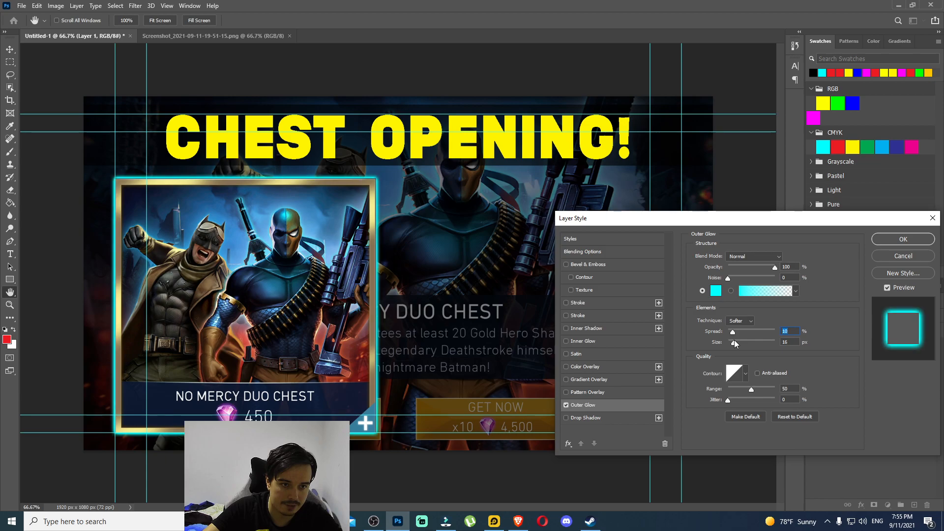
left_click(903, 239)
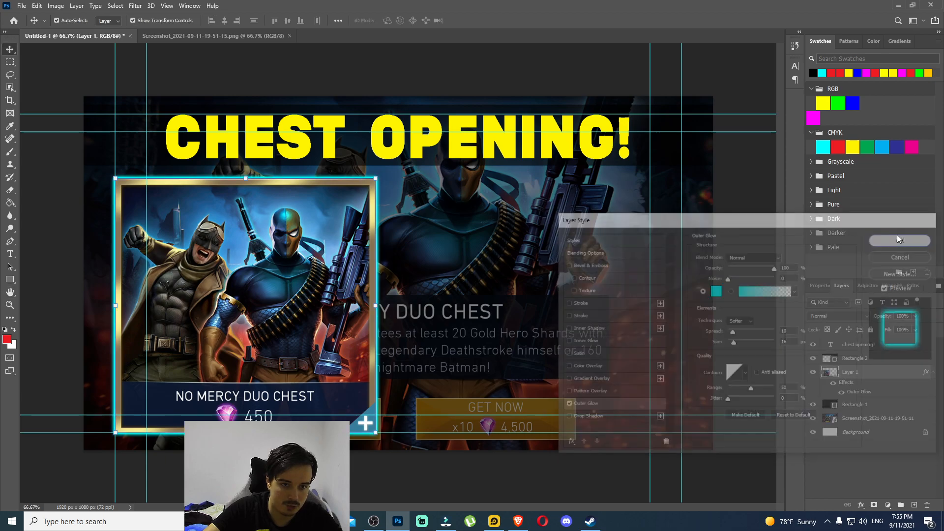
left_click(472, 59)
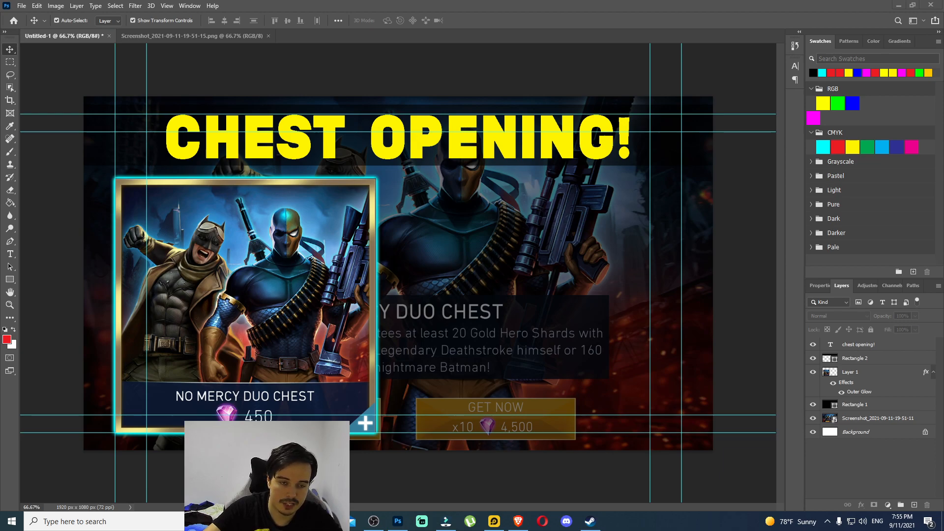
Place the cut-out headset portrait, scale it to just under 60% and set it against the lower edge, to the right of the chest card
left_click_drag(656, 388, 656, 388)
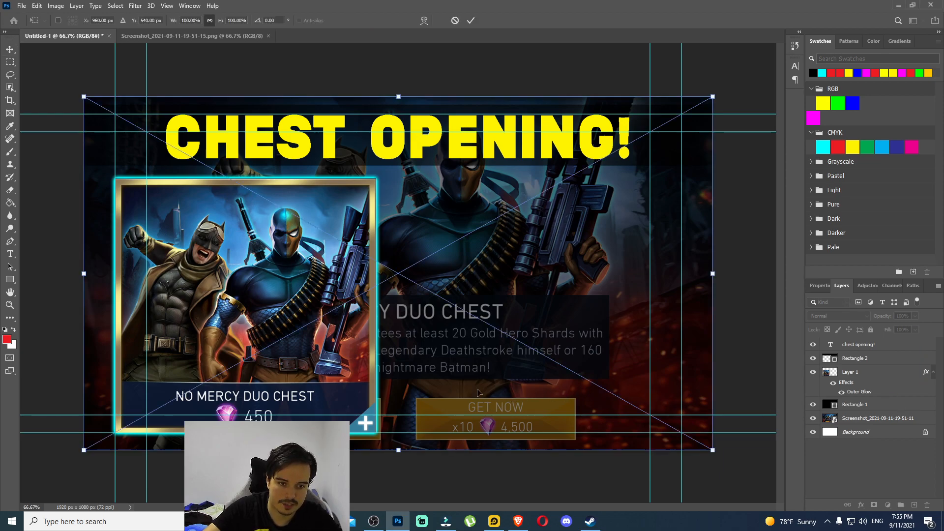
left_click_drag(398, 94, 376, 215)
left_click_drag(385, 290, 549, 290)
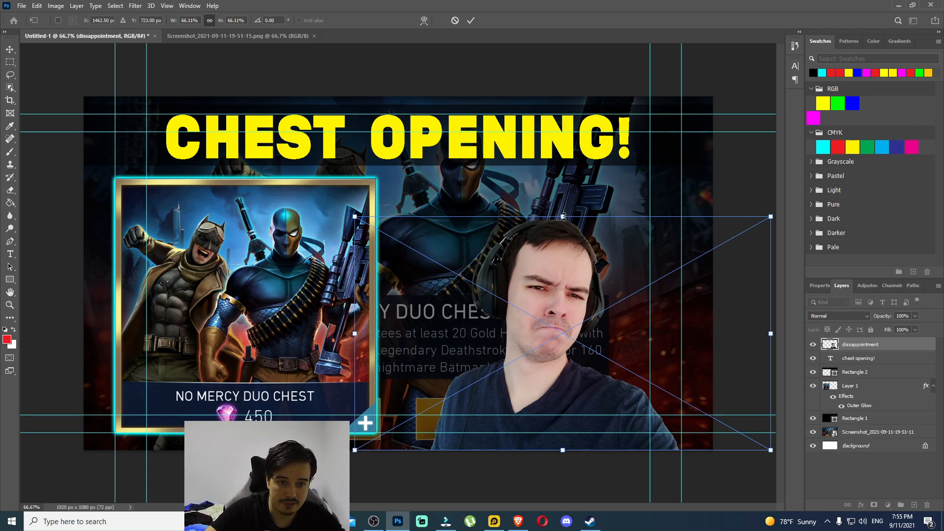
left_click_drag(564, 216, 583, 238)
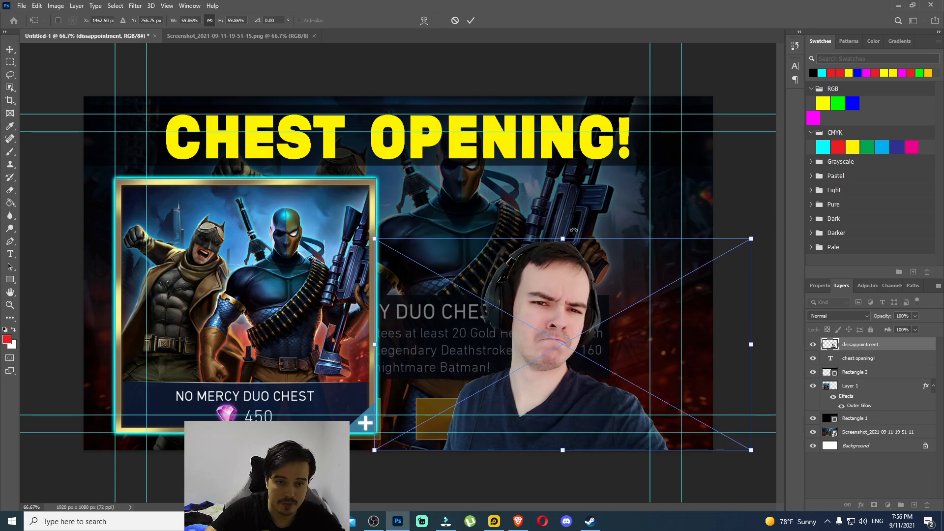
key("Return")
Add a cyan Outer Glow with 10% spread and 16 px size to the portrait layer
right_click(860, 348)
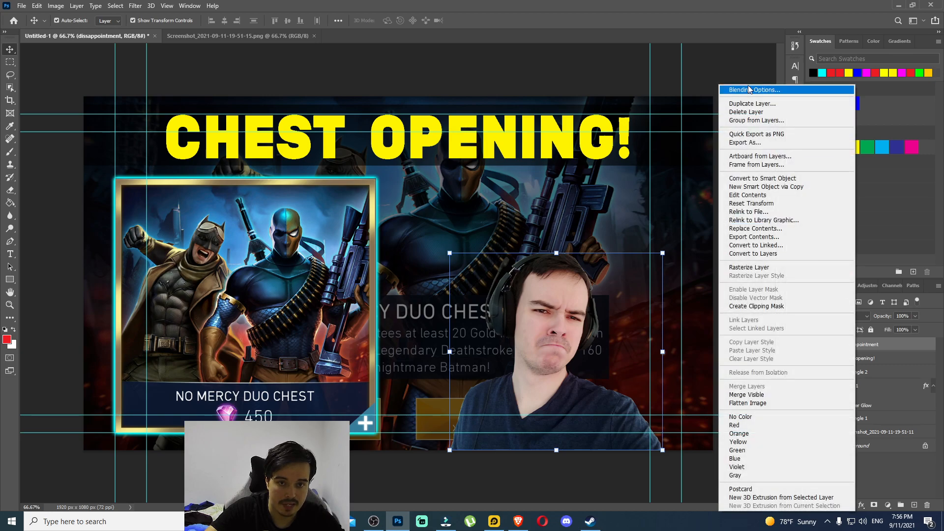
left_click(748, 91)
left_click(584, 405)
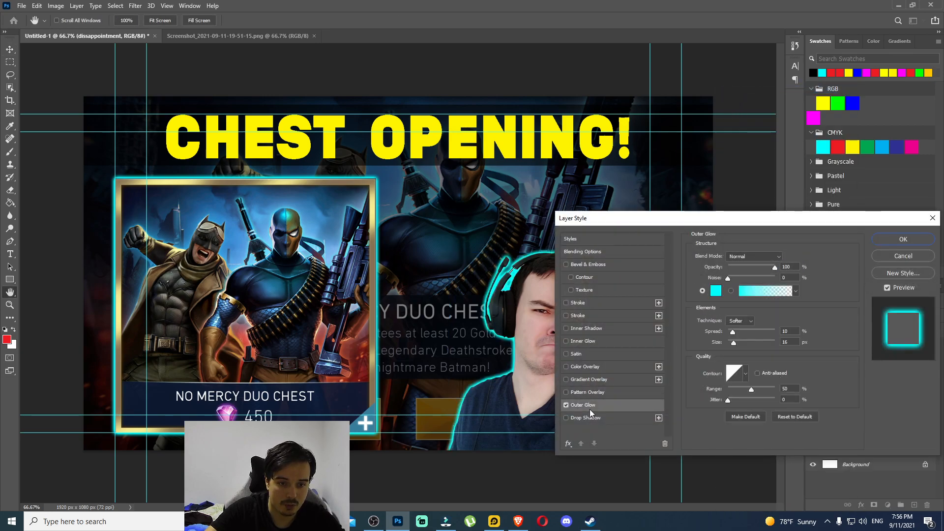
left_click(901, 242)
Enlarge the chest card to about 106%, keeping its left edge on the guide
left_click(366, 296)
left_click_drag(375, 306, 392, 307)
left_click_drag(301, 289, 300, 291)
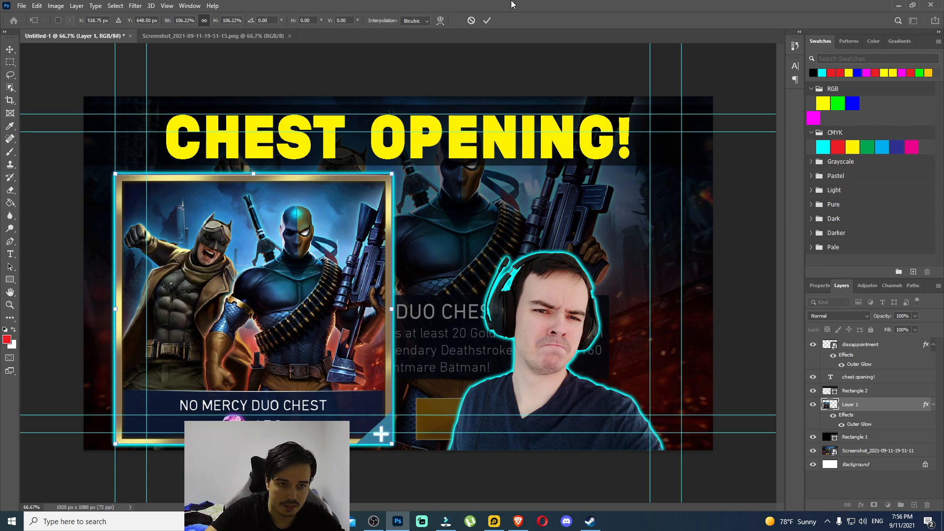
left_click(487, 20)
Add a cyan Outer Glow with 10% spread and 16 px size to the black title banner
left_click(686, 167)
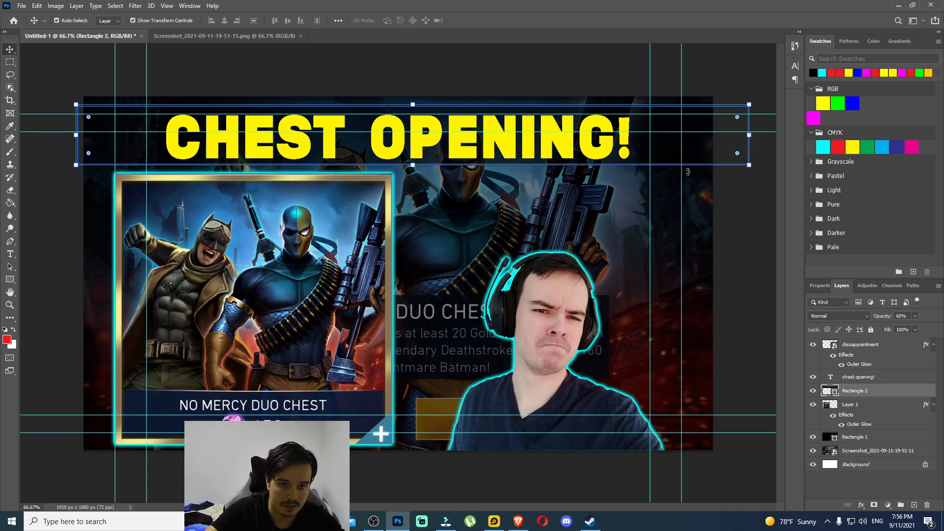
right_click(859, 391)
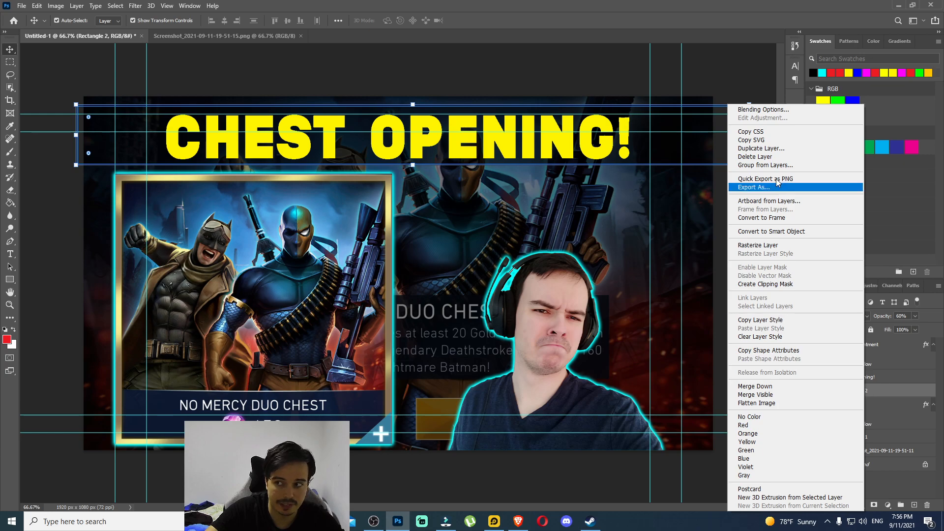
left_click(775, 109)
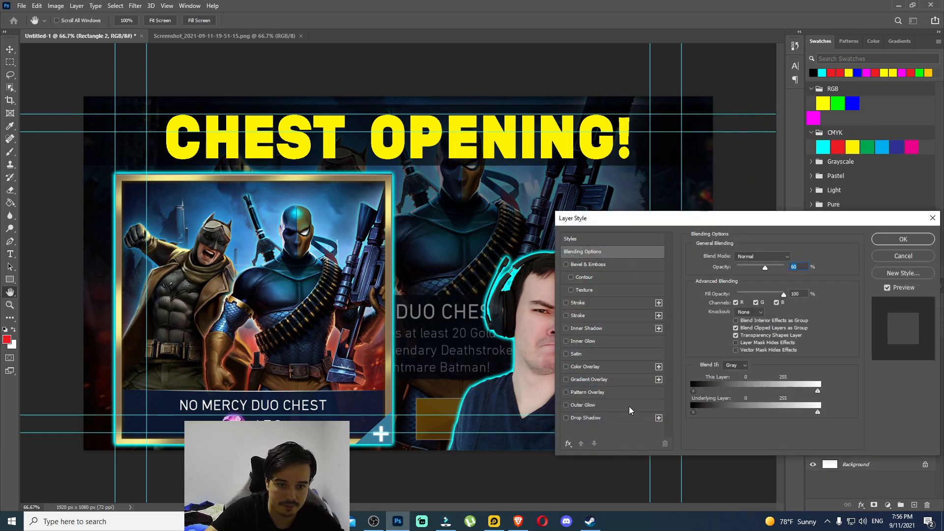
left_click(593, 405)
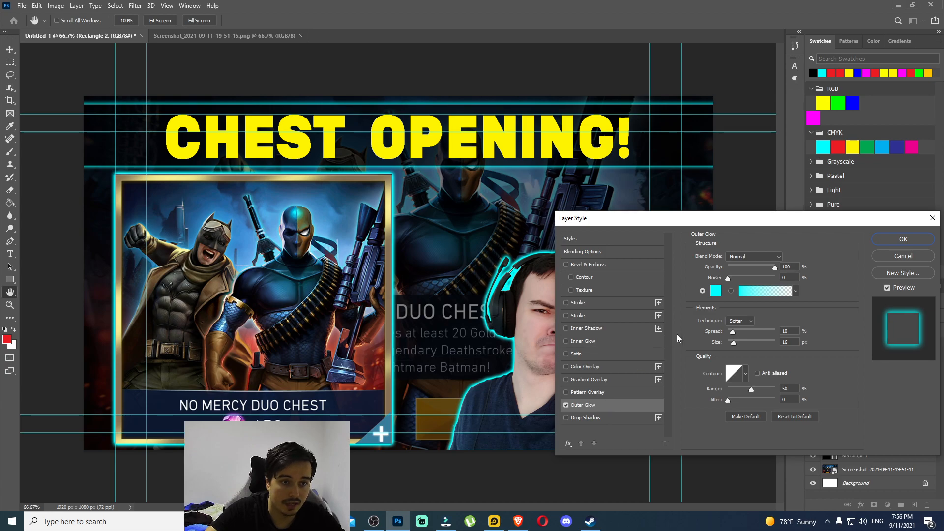
left_click(902, 239)
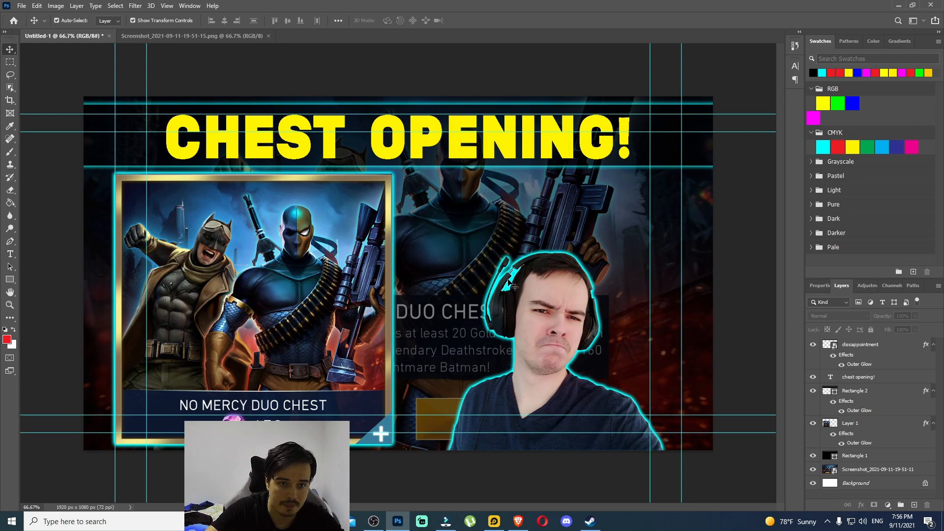
Create a new layer above the portrait and stamp all visible layers into it
left_click(861, 348)
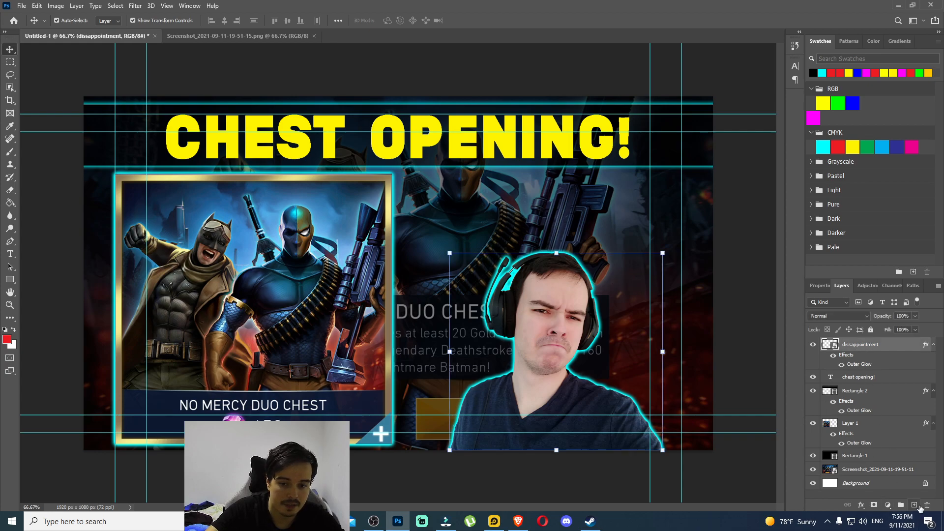
left_click(917, 505)
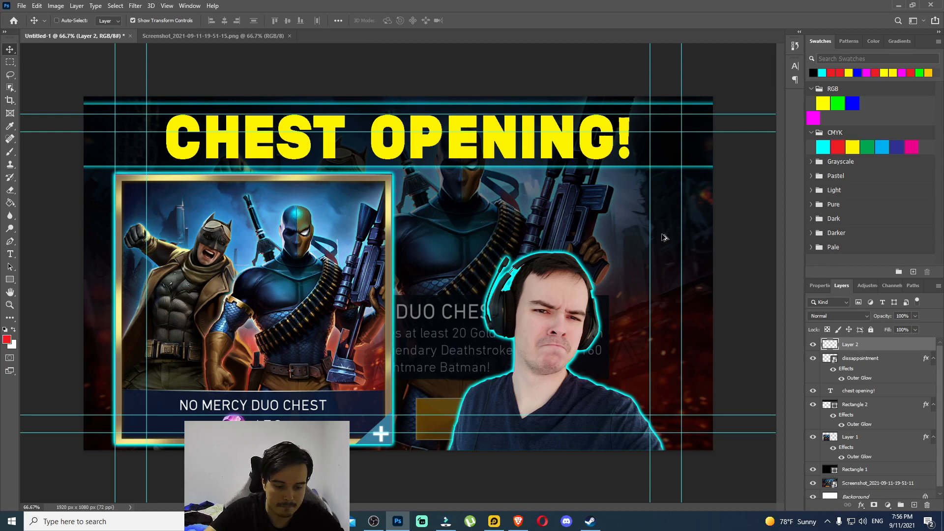
key("ctrl+shift+alt+e")
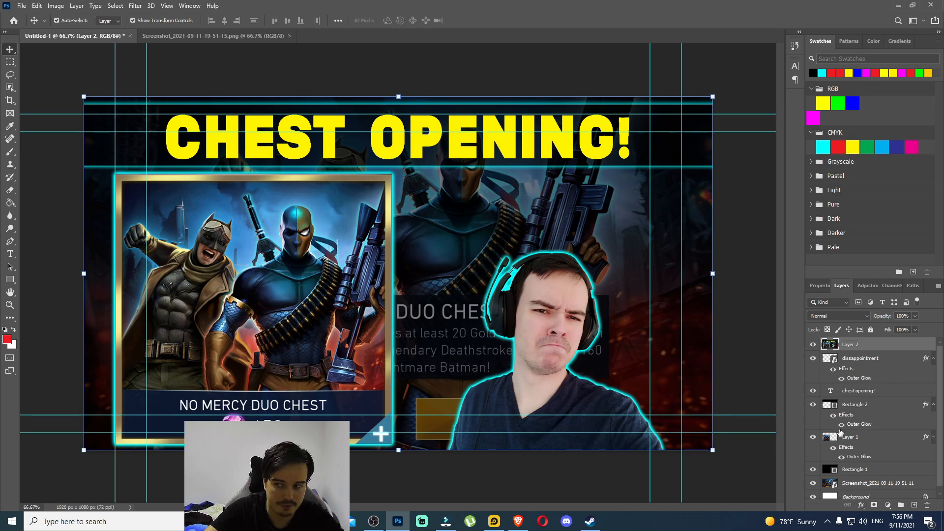
Shrink the stamped layer slightly and centre it on the canvas, leaving an even margin on all sides
left_click_drag(399, 96, 398, 105)
left_click(17, 49)
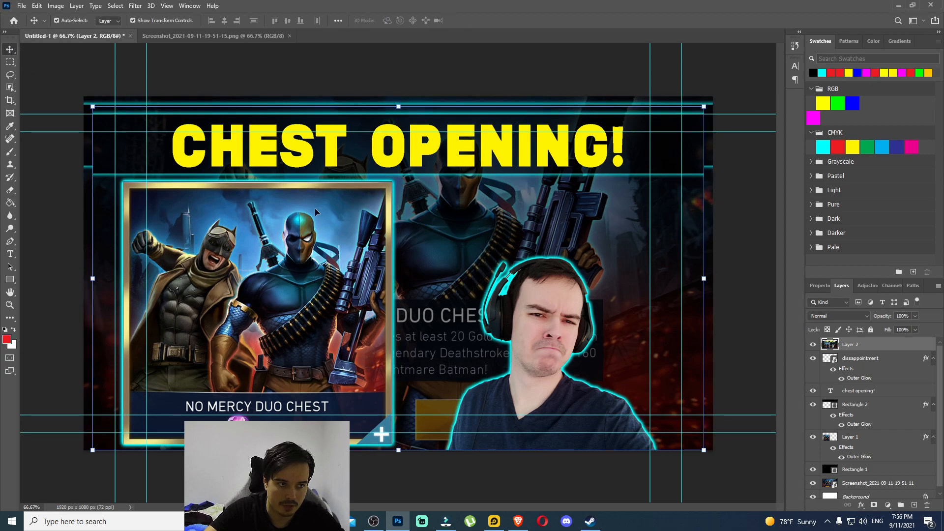
left_click_drag(438, 240, 438, 238)
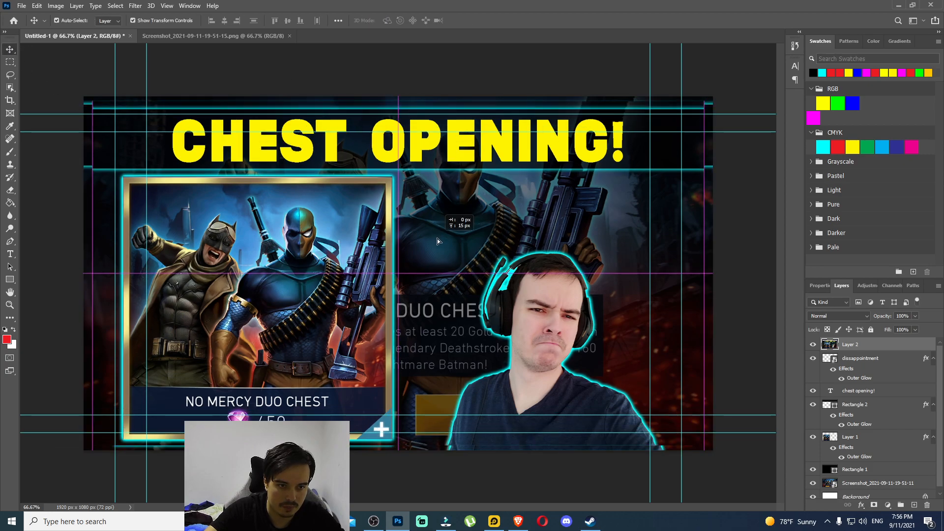
Give the stamped layer an Outer Glow border with 100% spread and 250 px size
right_click(844, 344)
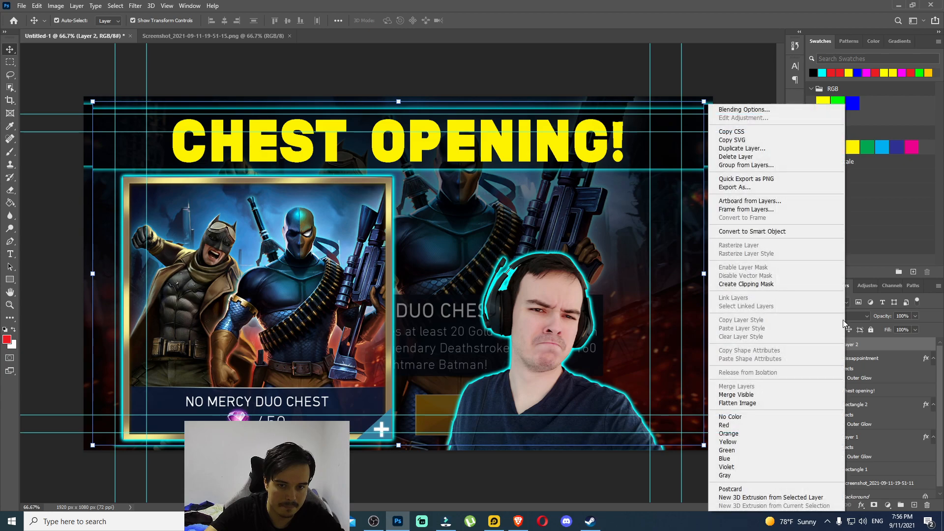
left_click(743, 109)
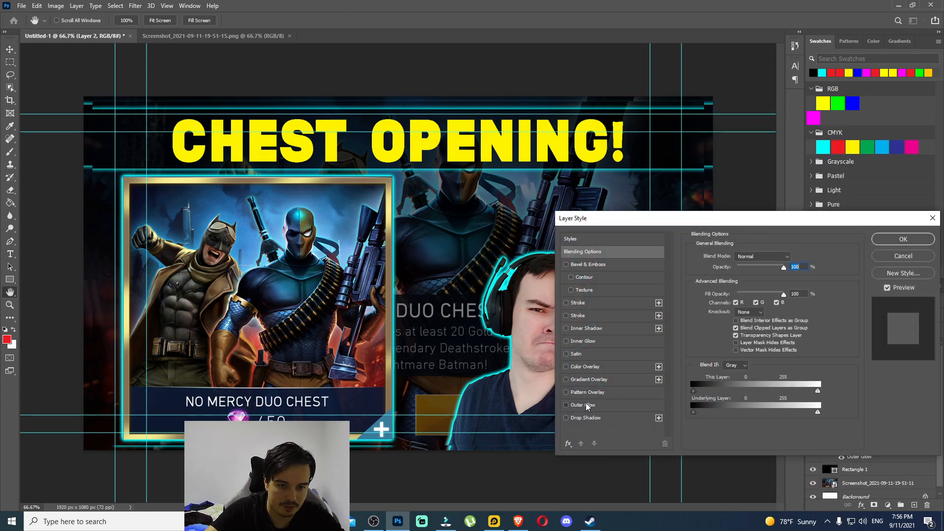
left_click(585, 405)
left_click_drag(733, 343, 908, 346)
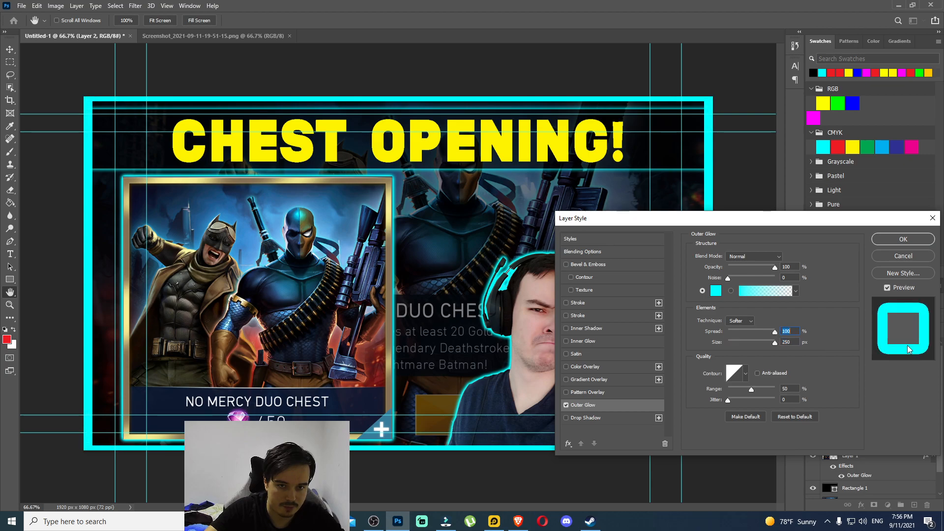
Set the border's Outer Glow colour to magenta (ff00ff) and apply the layer style
left_click(716, 291)
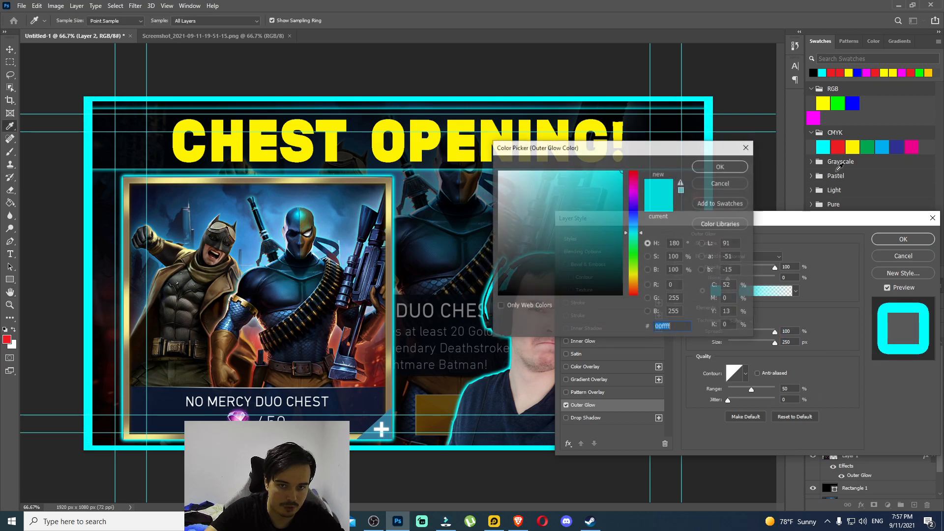
left_click(813, 118)
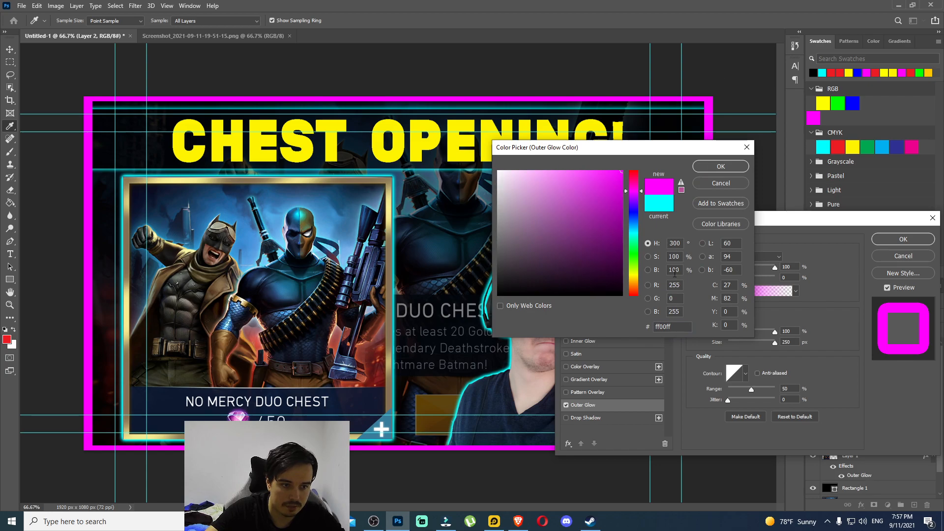
left_click(718, 167)
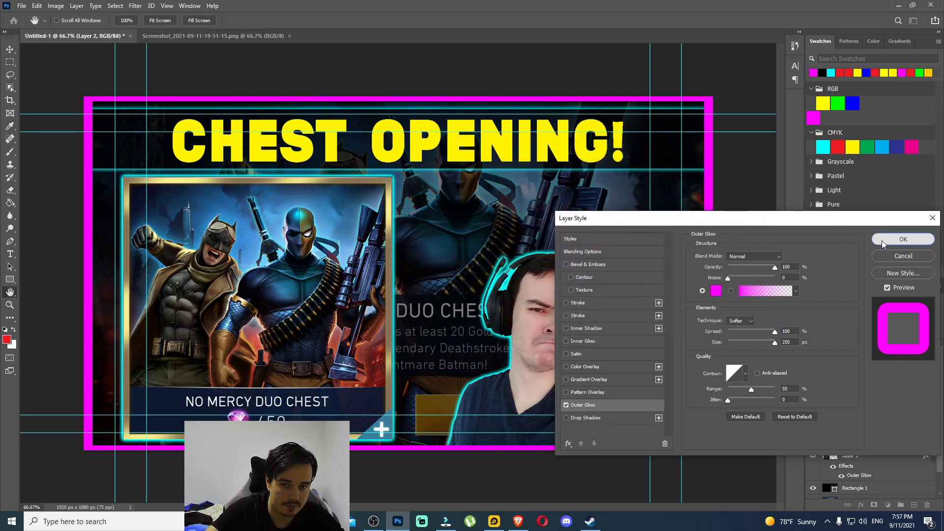
left_click(903, 239)
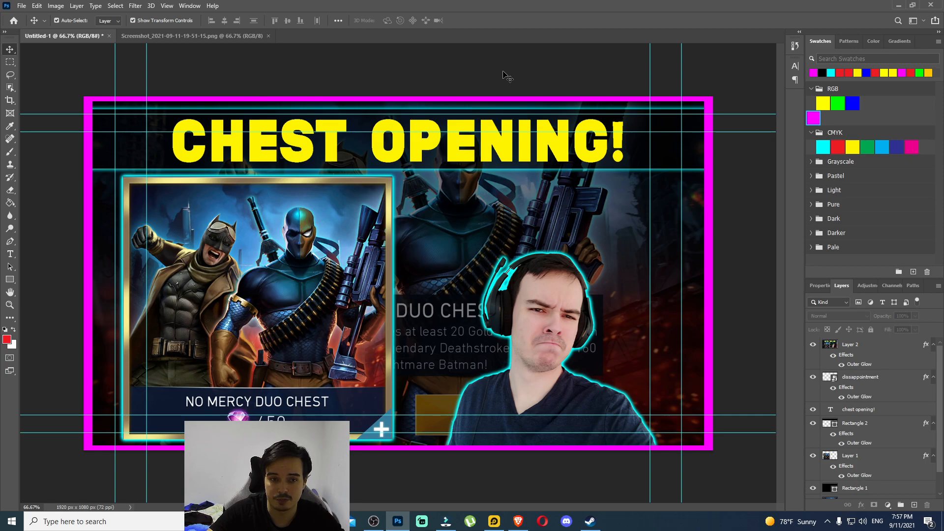
Try cyan for the stamped layer's border glow, then set its colour to yellow (fff200) and apply the style
right_click(854, 346)
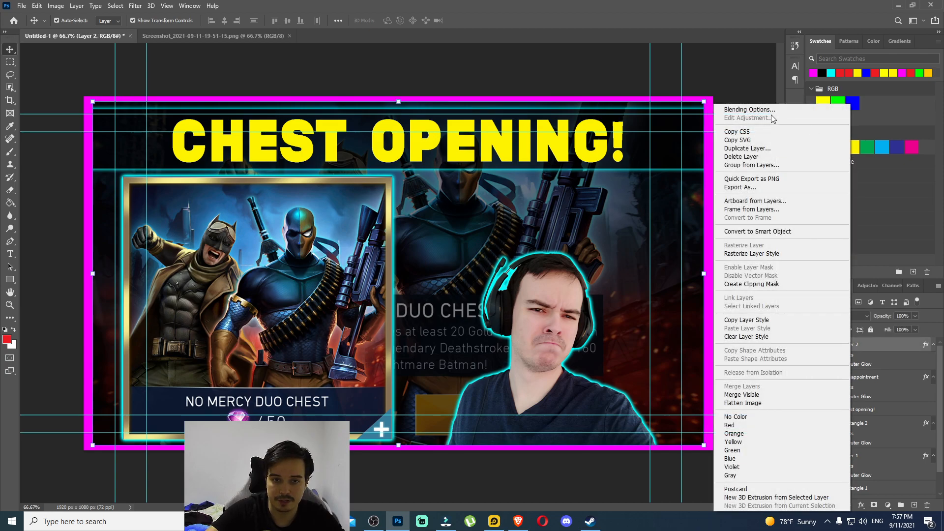
left_click(758, 109)
left_click(597, 406)
left_click(716, 291)
left_click(823, 146)
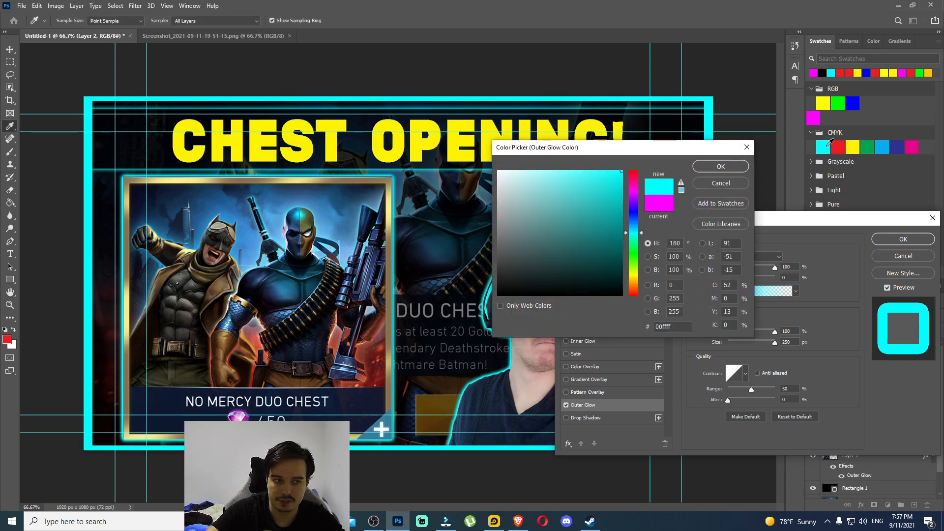
left_click(853, 146)
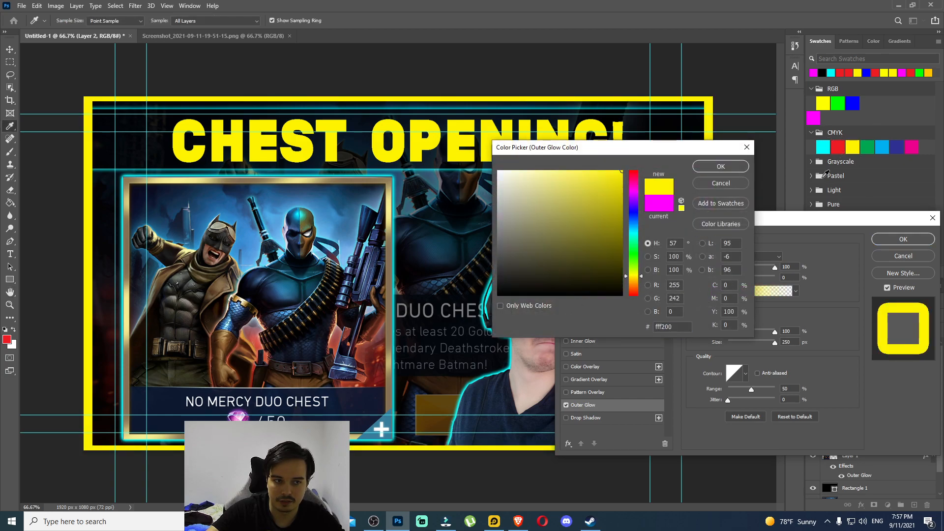
left_click(720, 166)
left_click(902, 239)
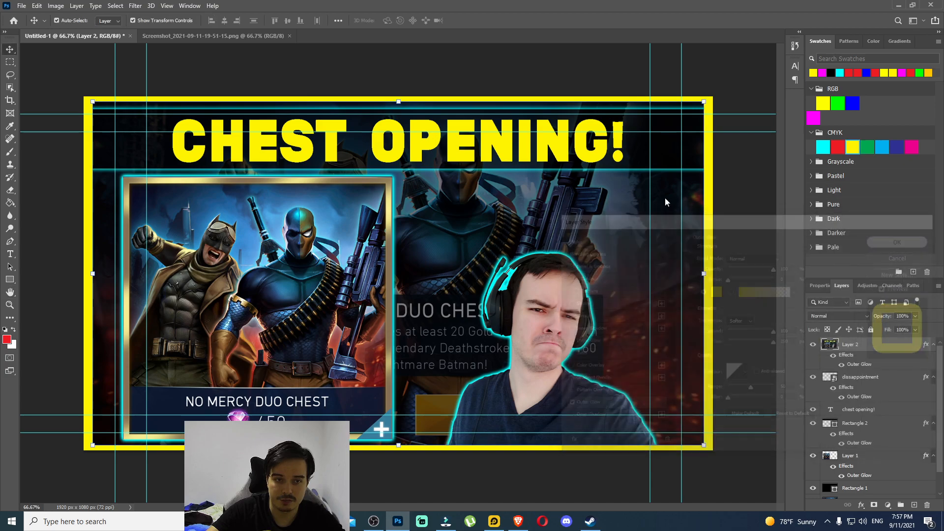
left_click(290, 81)
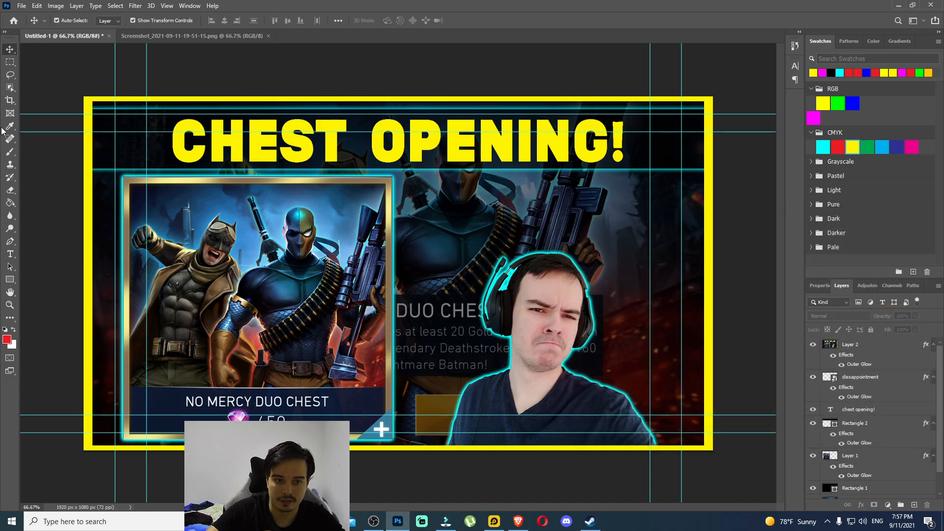
left_click(708, 207)
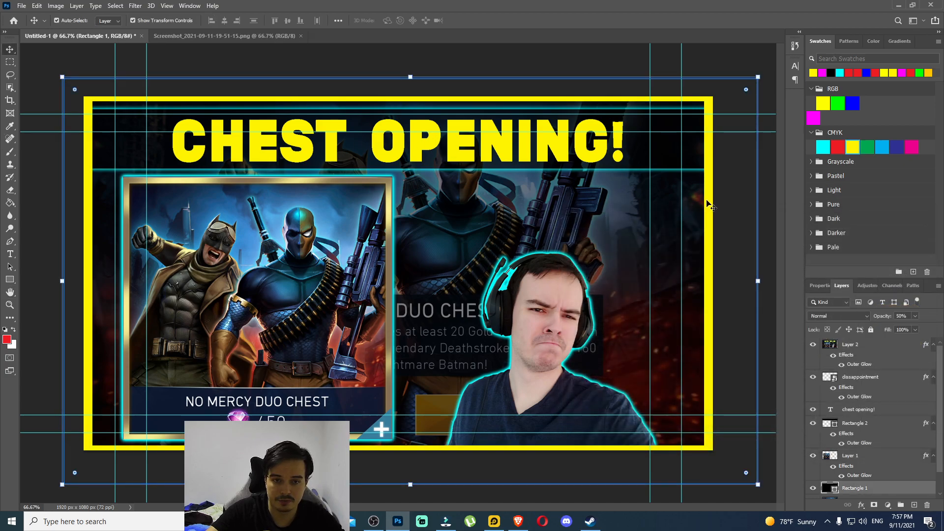
Deselect the layer and save the finished thumbnail to the Desktop as a JPEG named 00, replacing the existing file
left_click(550, 53)
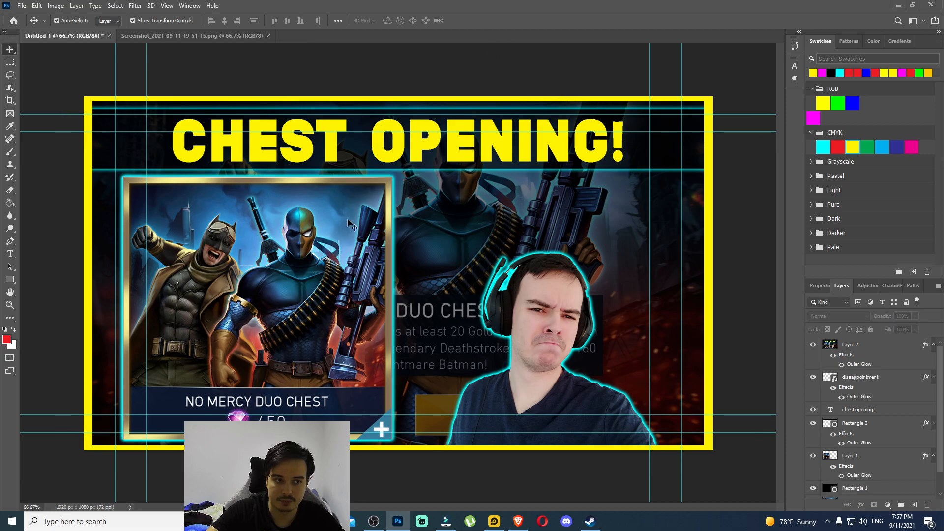
left_click(21, 6)
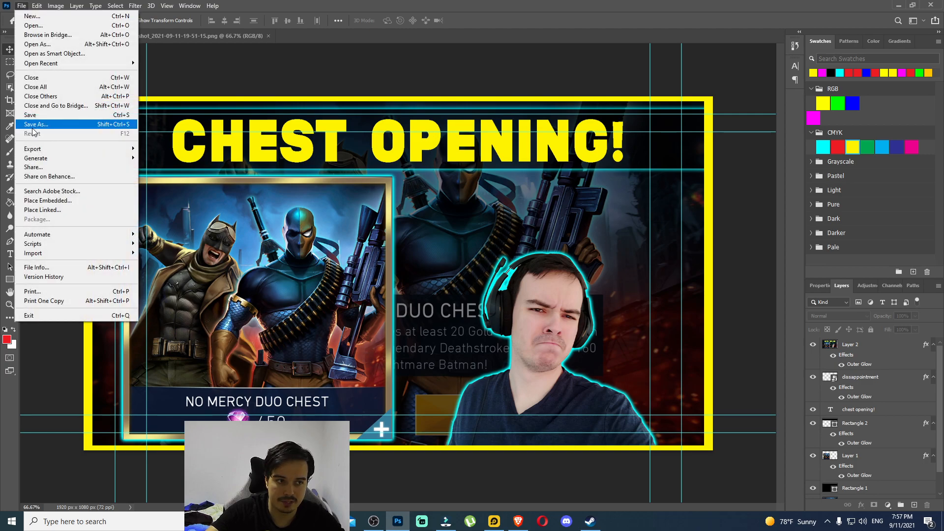
left_click(48, 129)
left_click(462, 330)
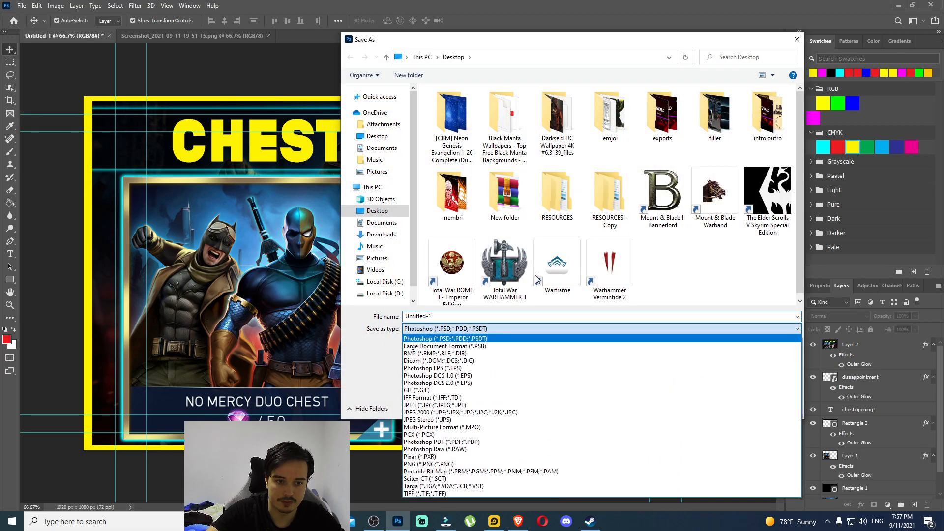
left_click(514, 405)
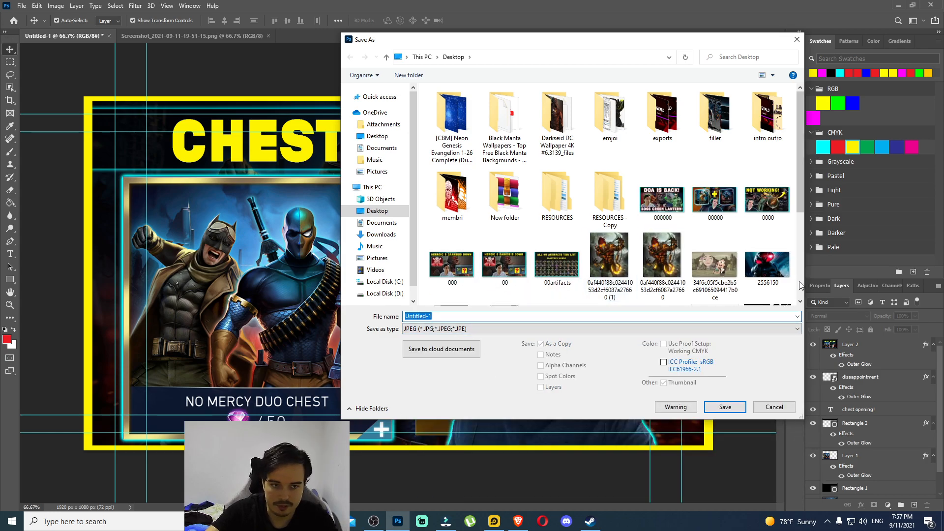
type("00")
left_click(727, 407)
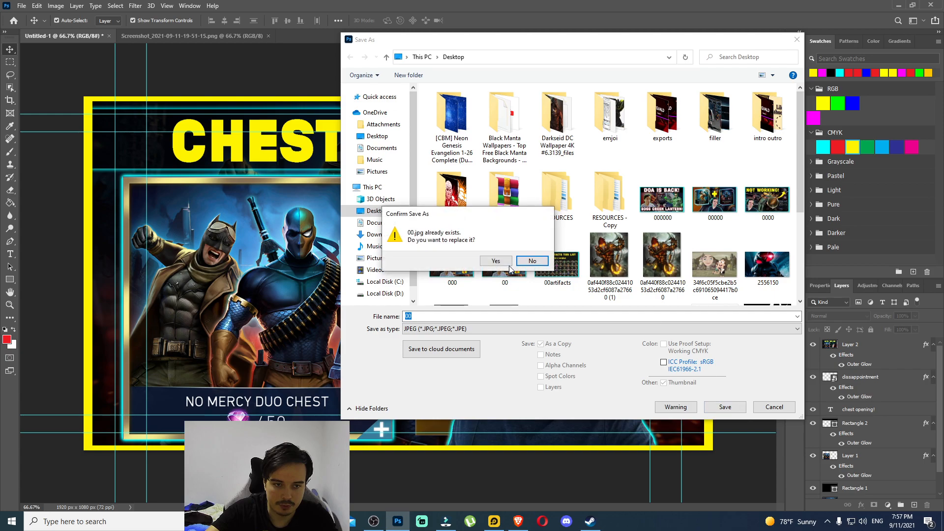
left_click(501, 264)
left_click(484, 114)
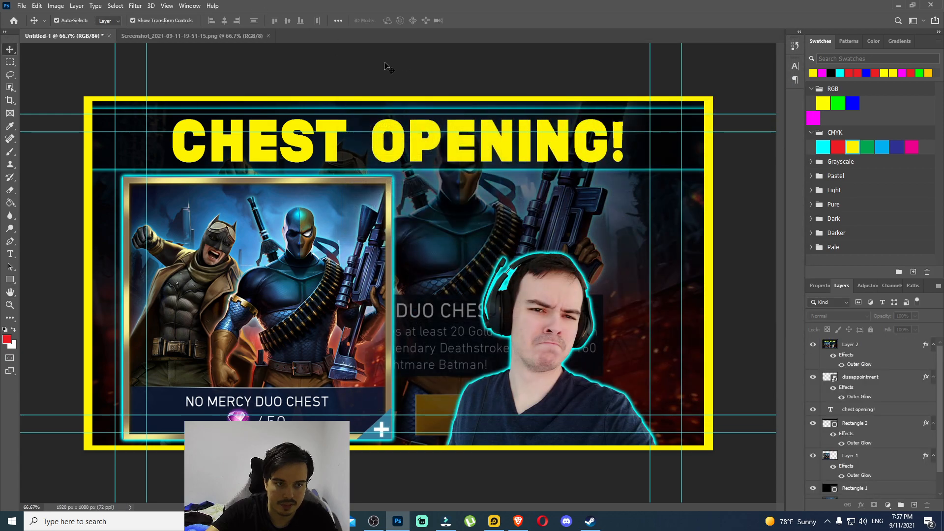